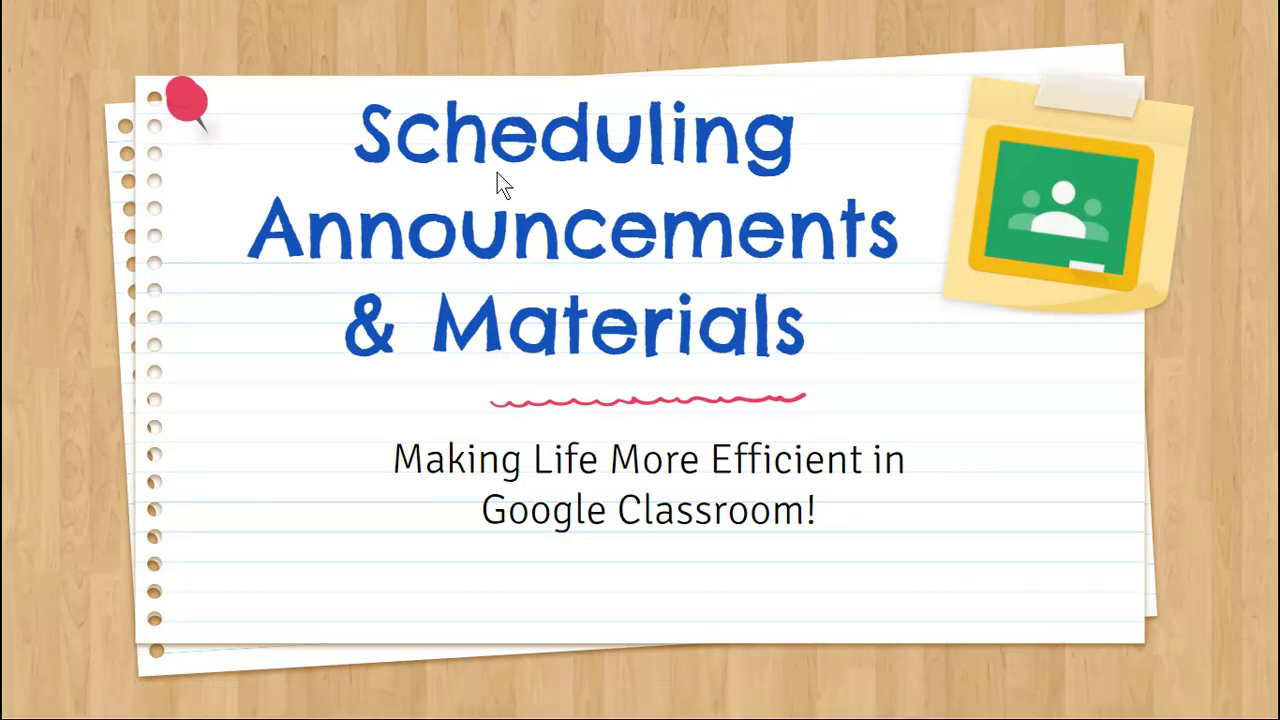
Exit the Slides title slideshow and switch to the 7th Grade Students class stream.
key("alt+Tab")
key("Escape")
left_click(149, 14)
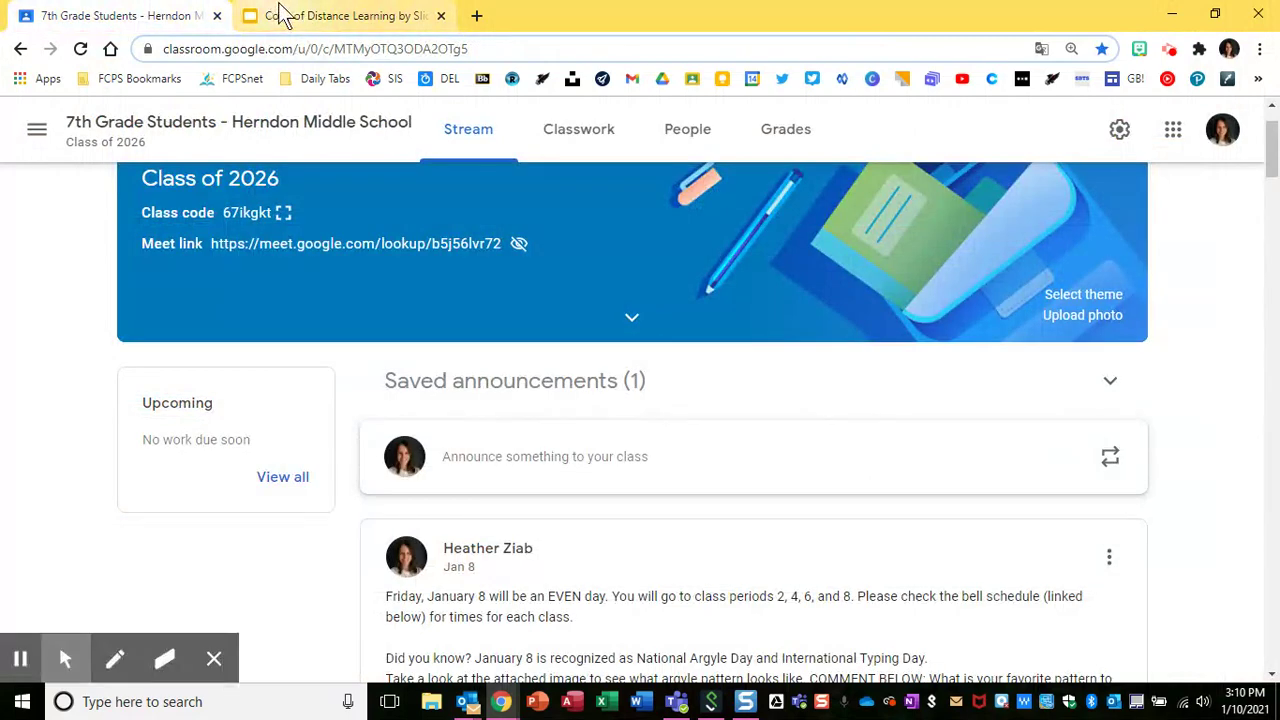
Close the slide deck tab and draft a test announcement 'ieurhgiuerirua'.
left_click(441, 17)
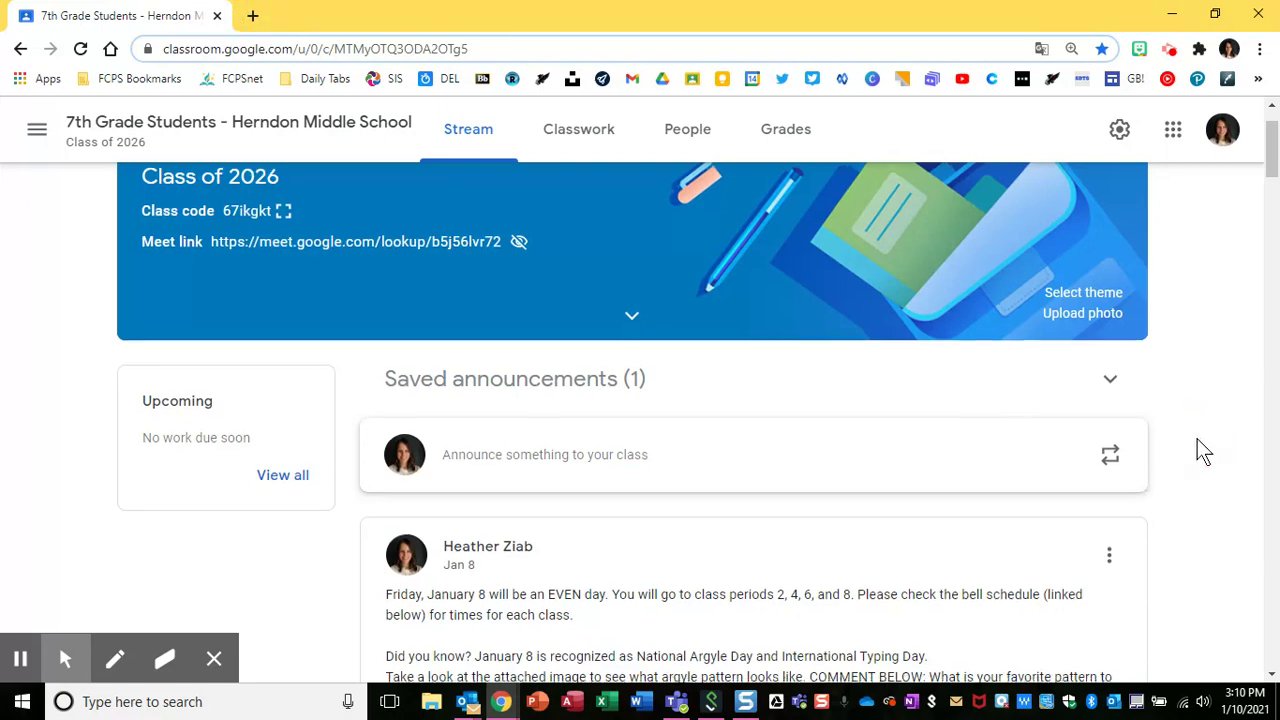
scroll(1197, 439, "down", 1)
left_click(695, 370)
type("ieurhgiueriruag")
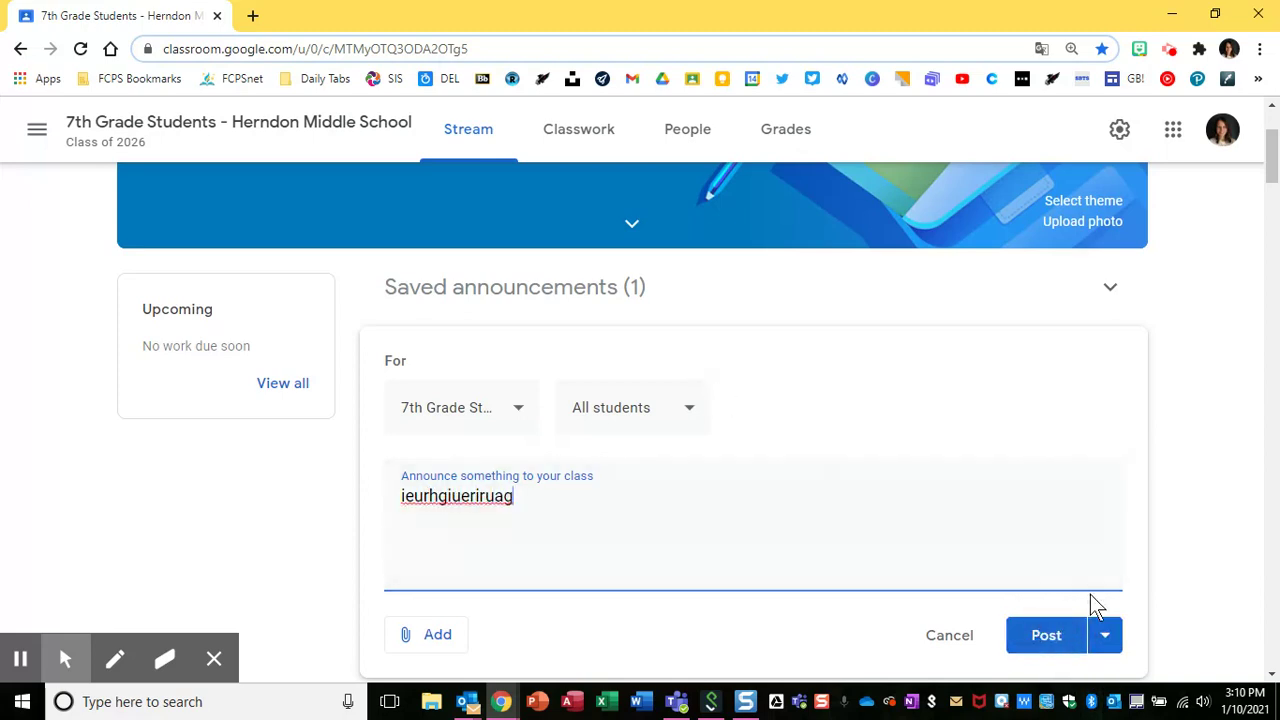
scroll(1065, 637, "down", 1)
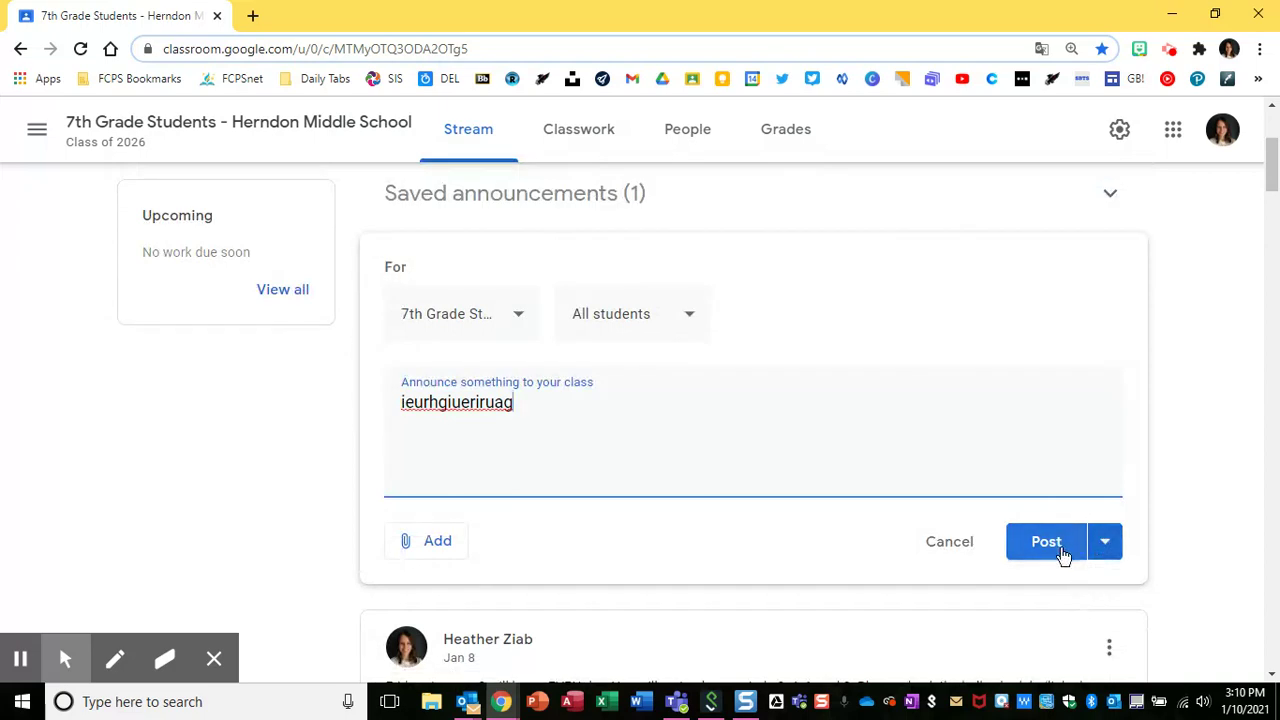
Cancel the test announcement and expand Saved announcements to show the January 11 post.
left_click(1107, 548)
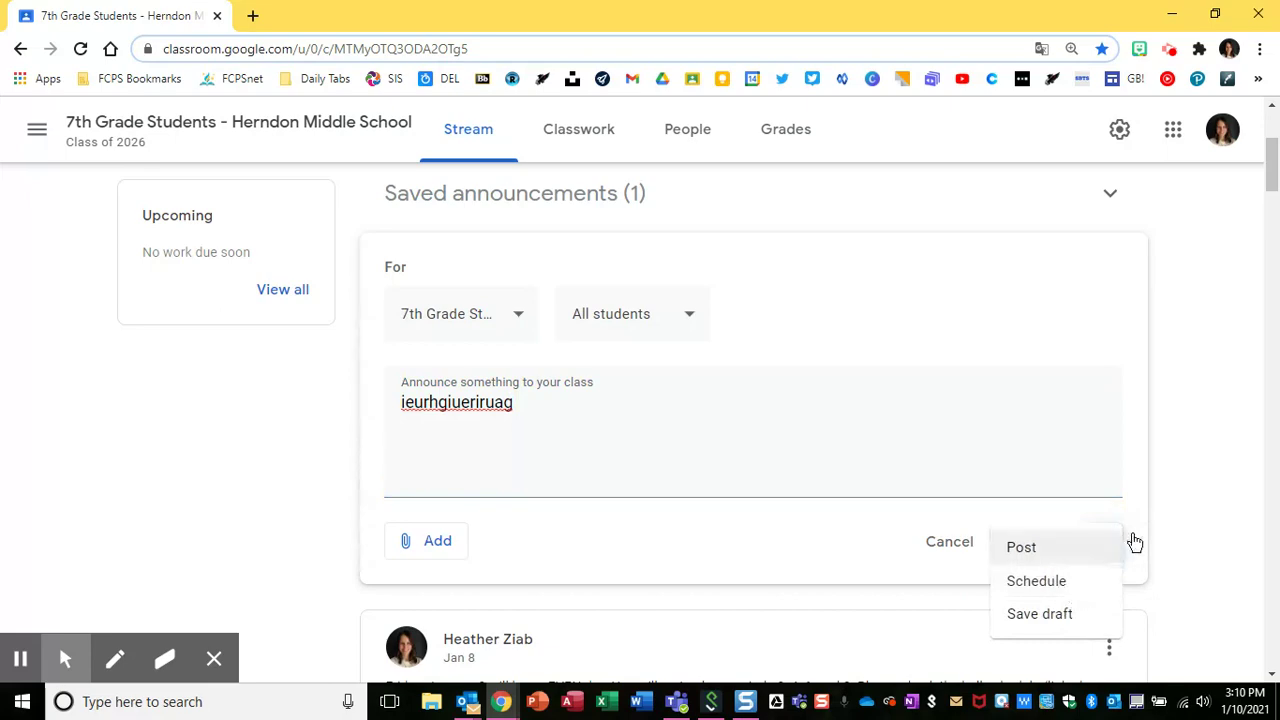
left_click(1193, 512)
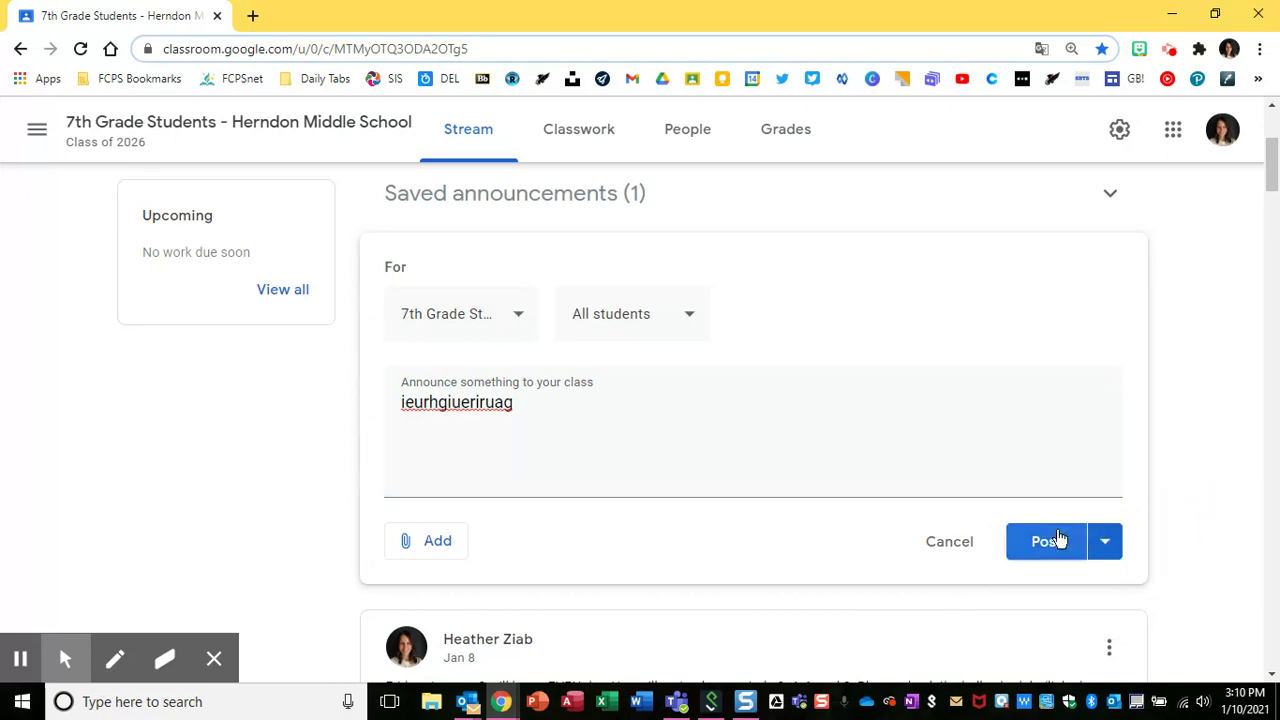
left_click(949, 543)
scroll(1134, 471, "up", 3)
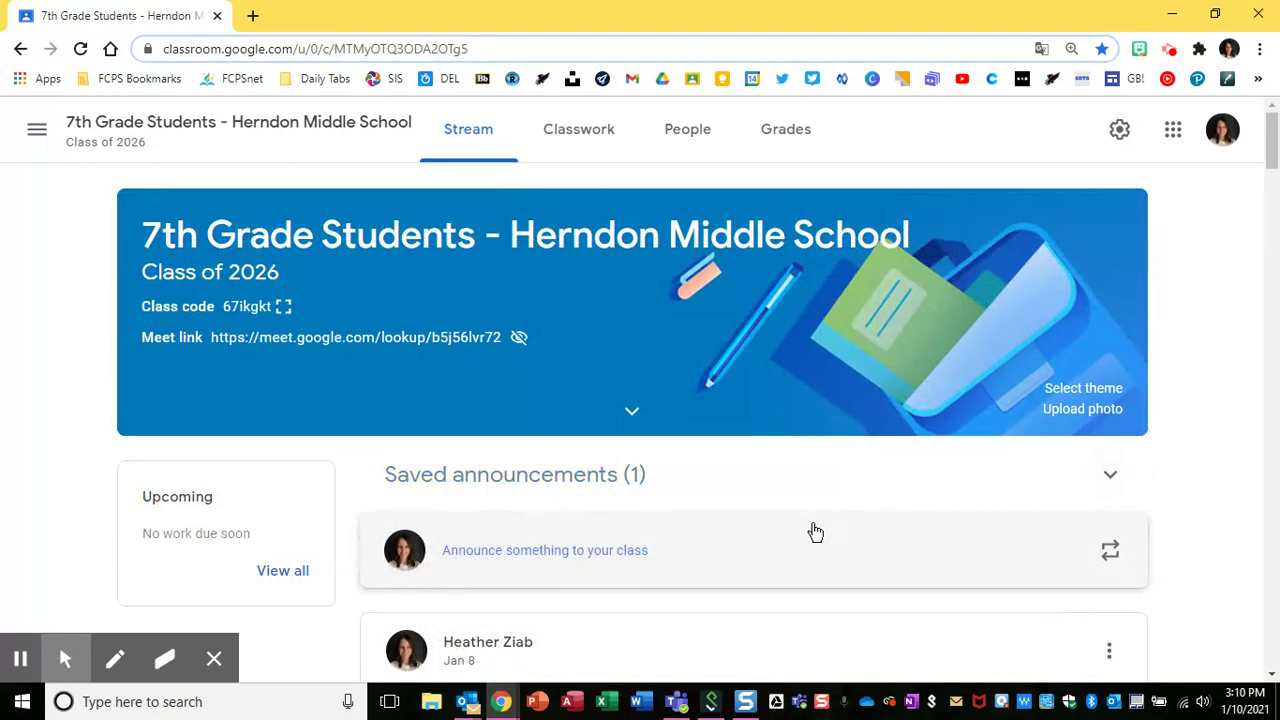
left_click(826, 483)
Collapse Saved announcements and scroll to the posted January 8 EVEN-day announcement.
scroll(828, 484, "down", 1)
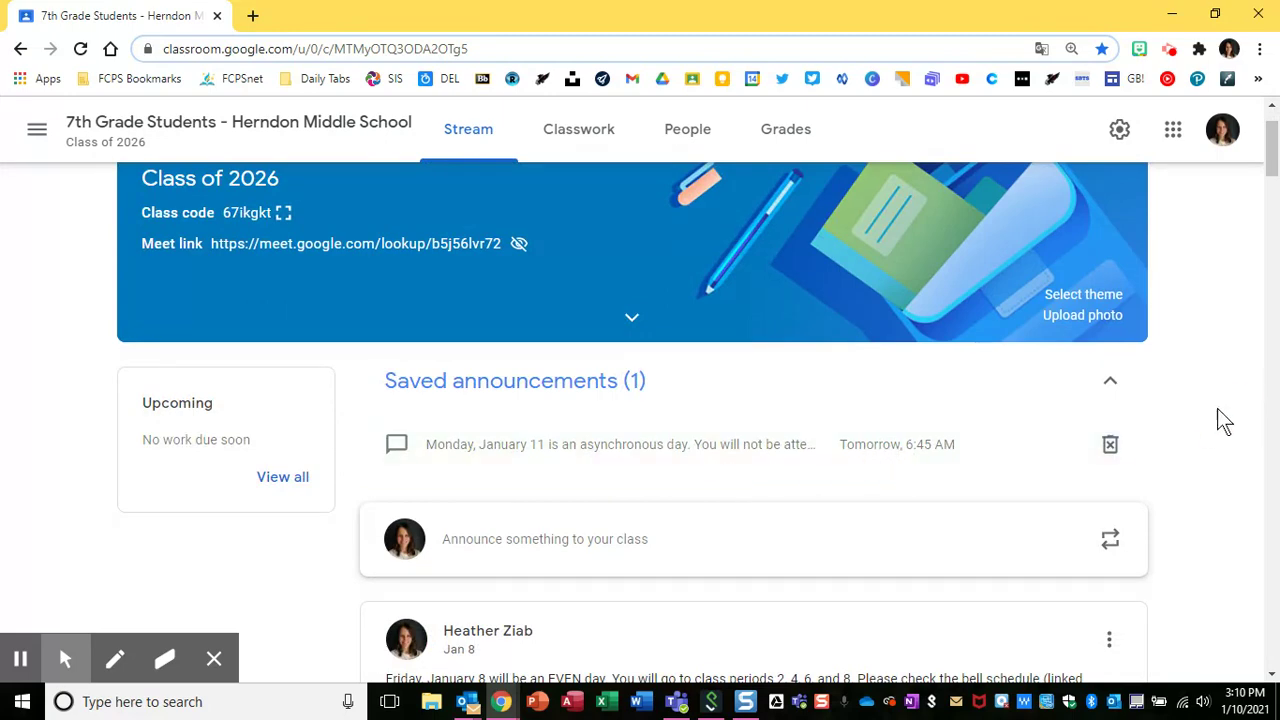
left_click(1080, 390)
scroll(937, 466, "down", 2)
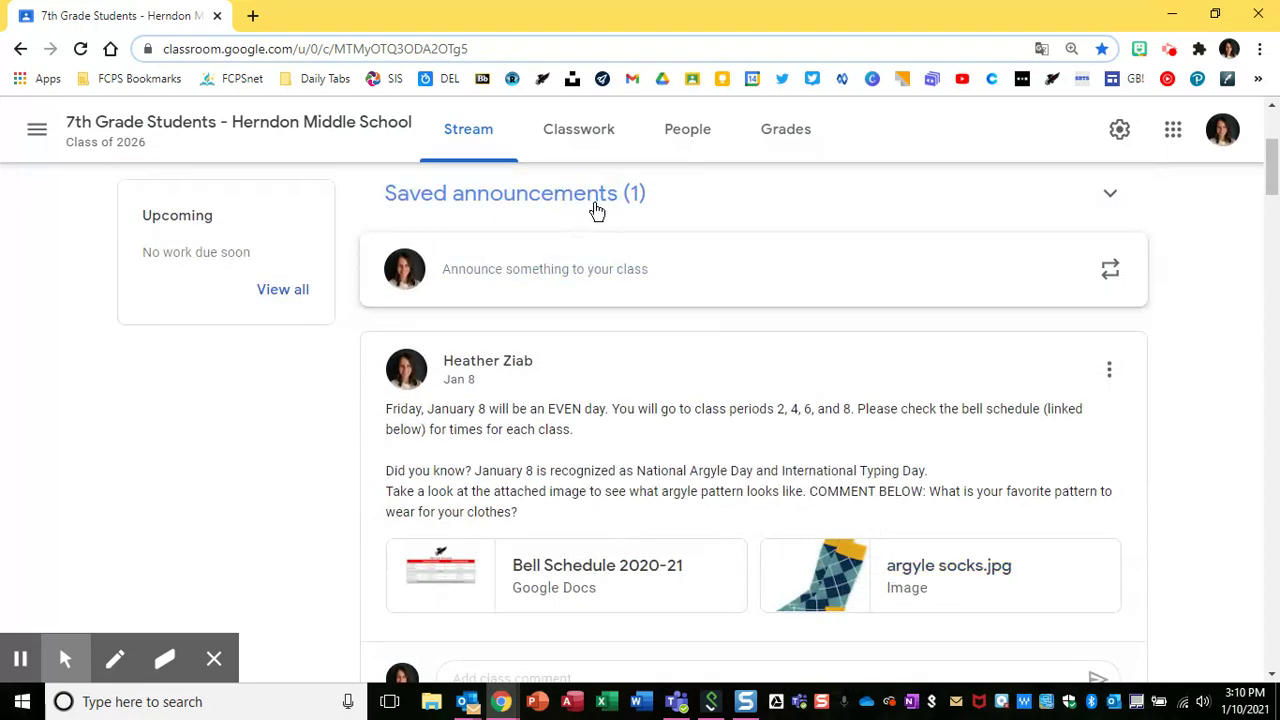
scroll(595, 210, "up", 1)
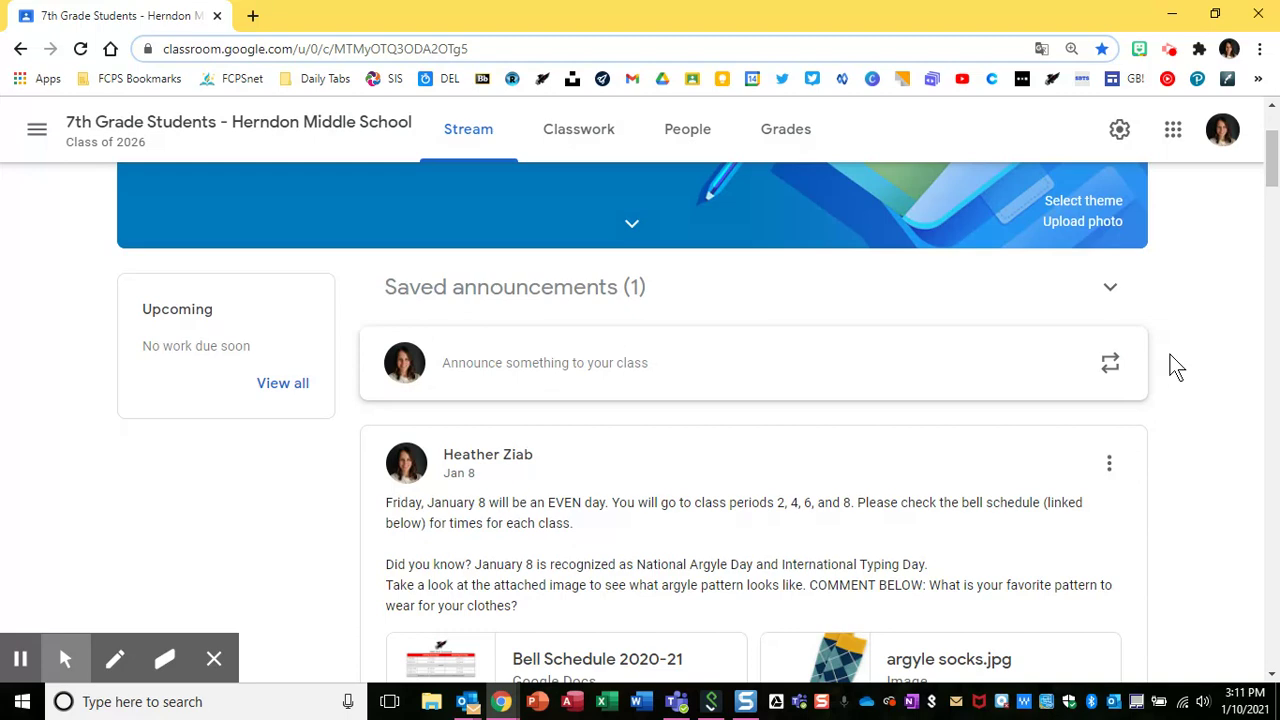
Reuse the Tuesday, January 5 ODD-day post as a new announcement.
left_click(1113, 366)
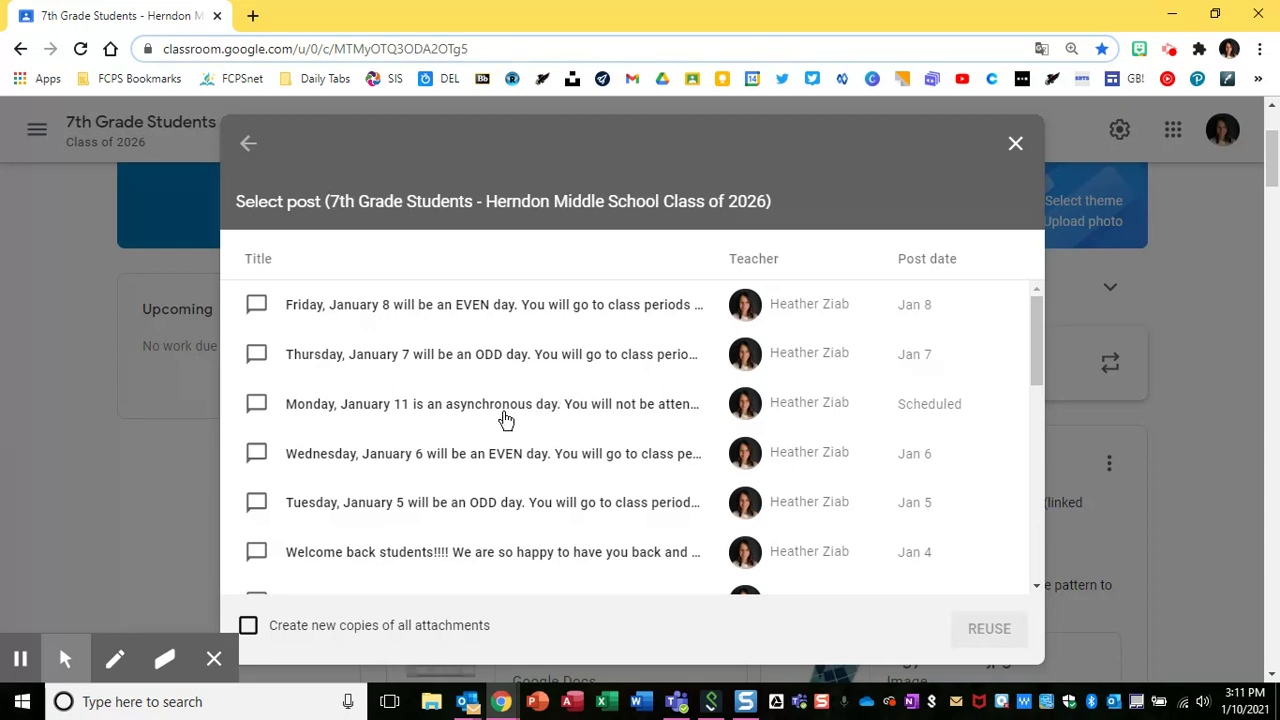
scroll(506, 420, "down", 1)
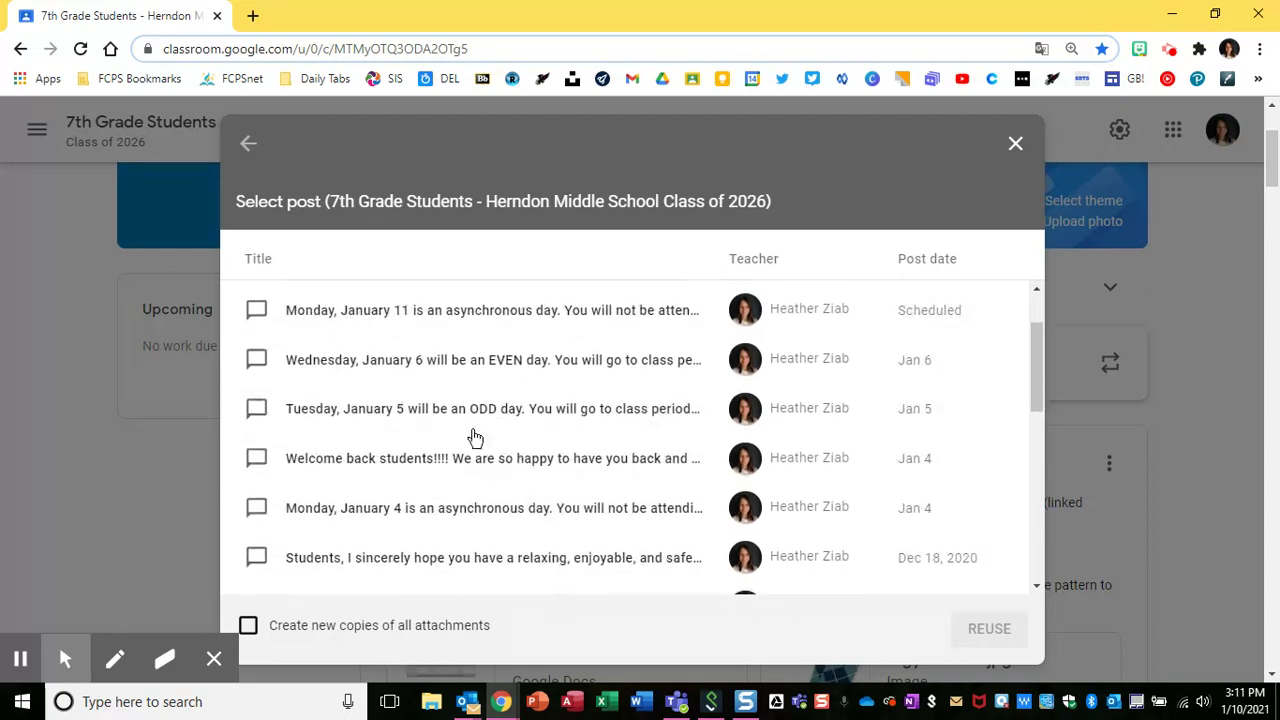
left_click(480, 408)
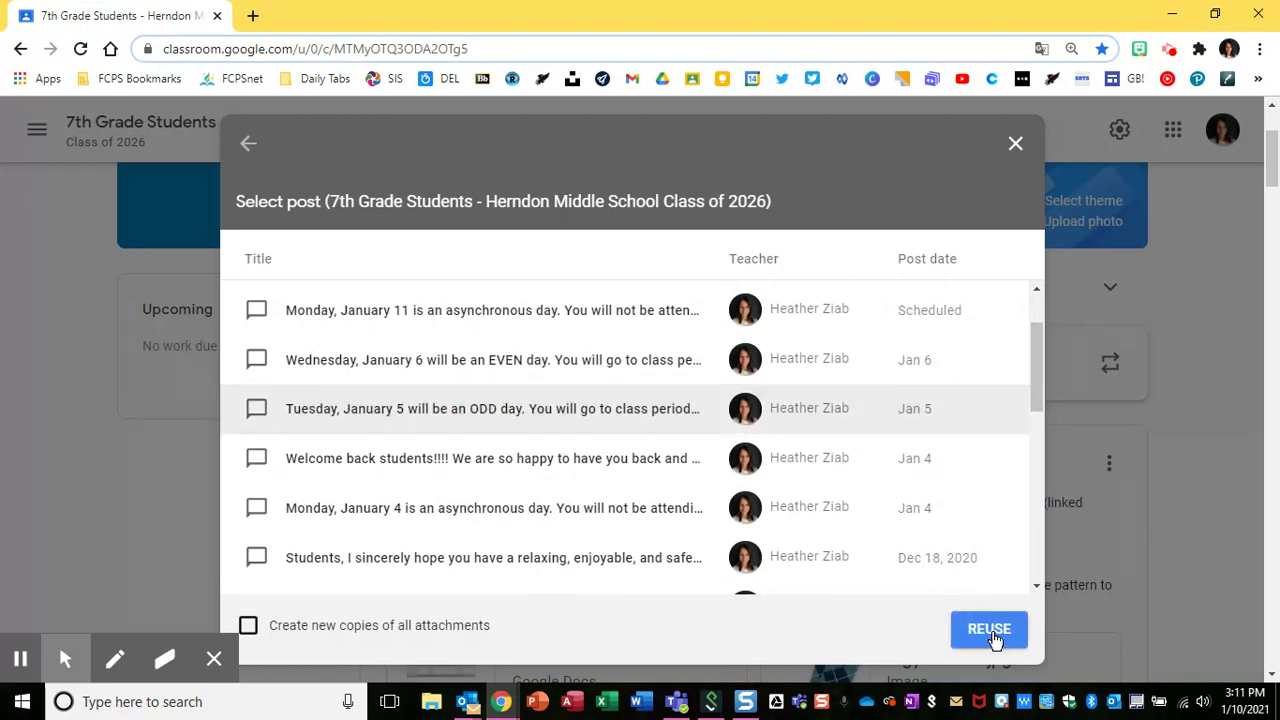
left_click(990, 632)
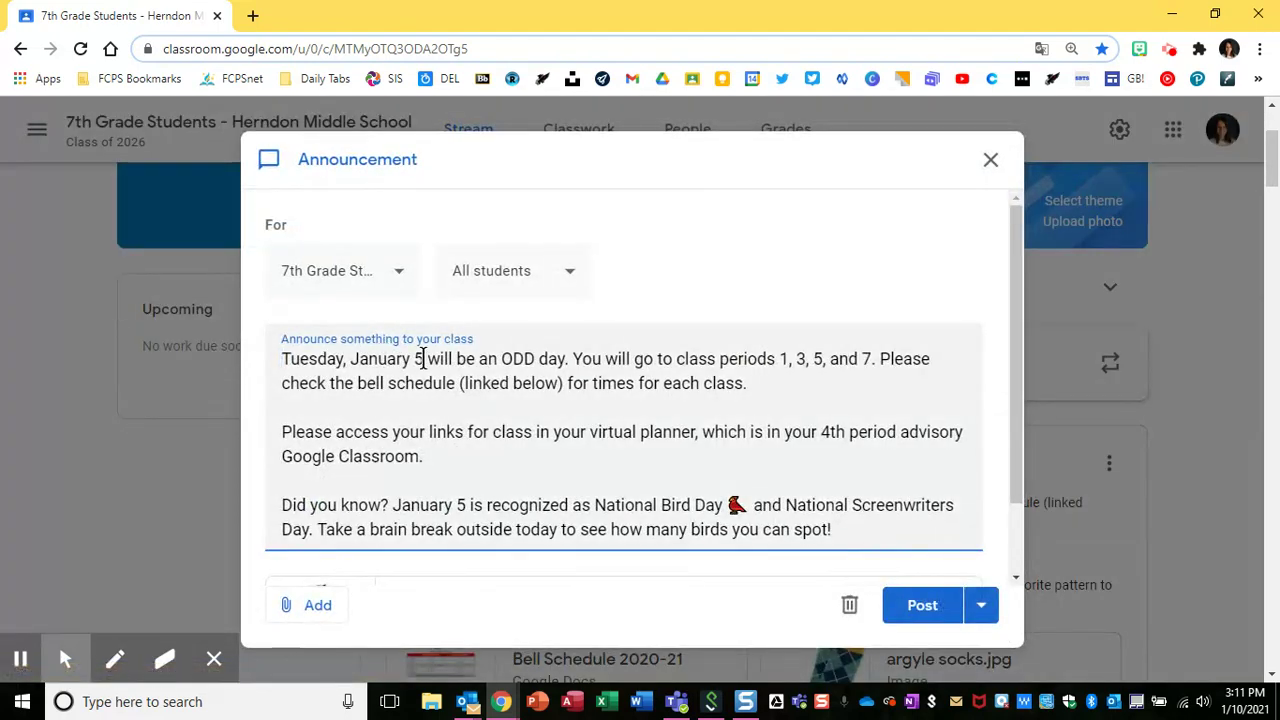
Replace both 'January 5' dates in the reused announcement text with 'January 12'.
left_click(422, 360)
key("BackSpace")
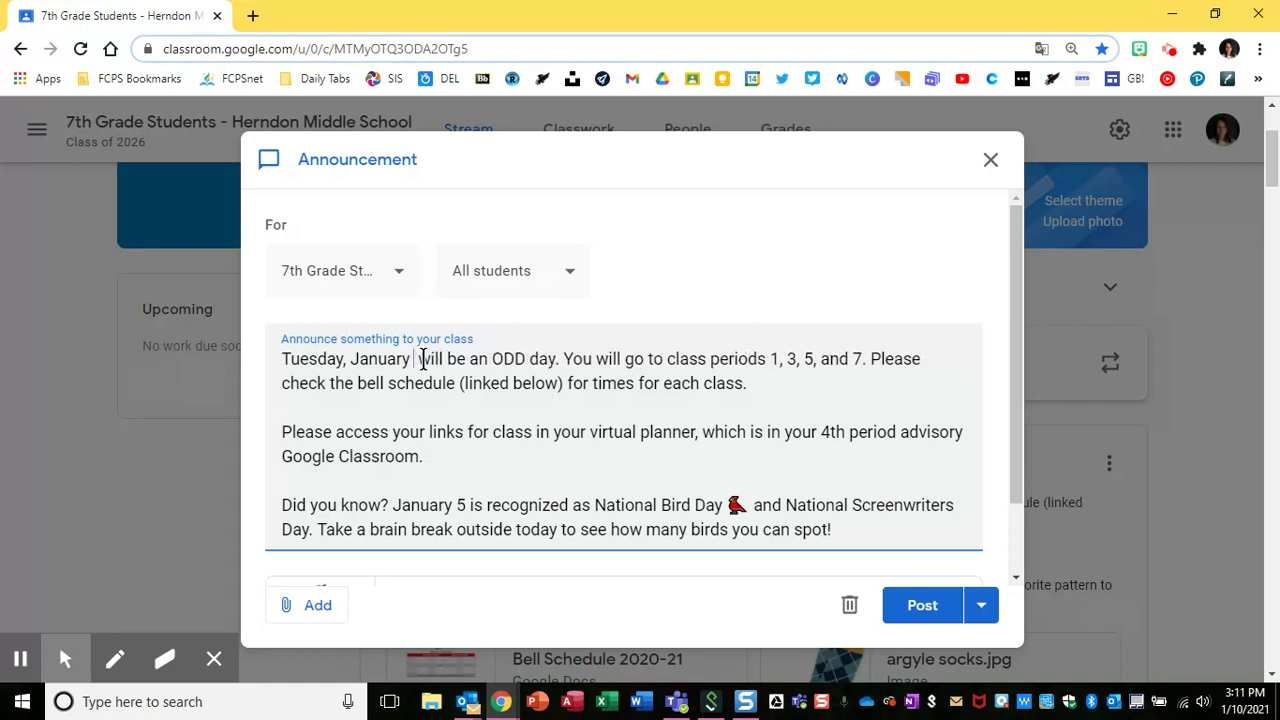
type("12")
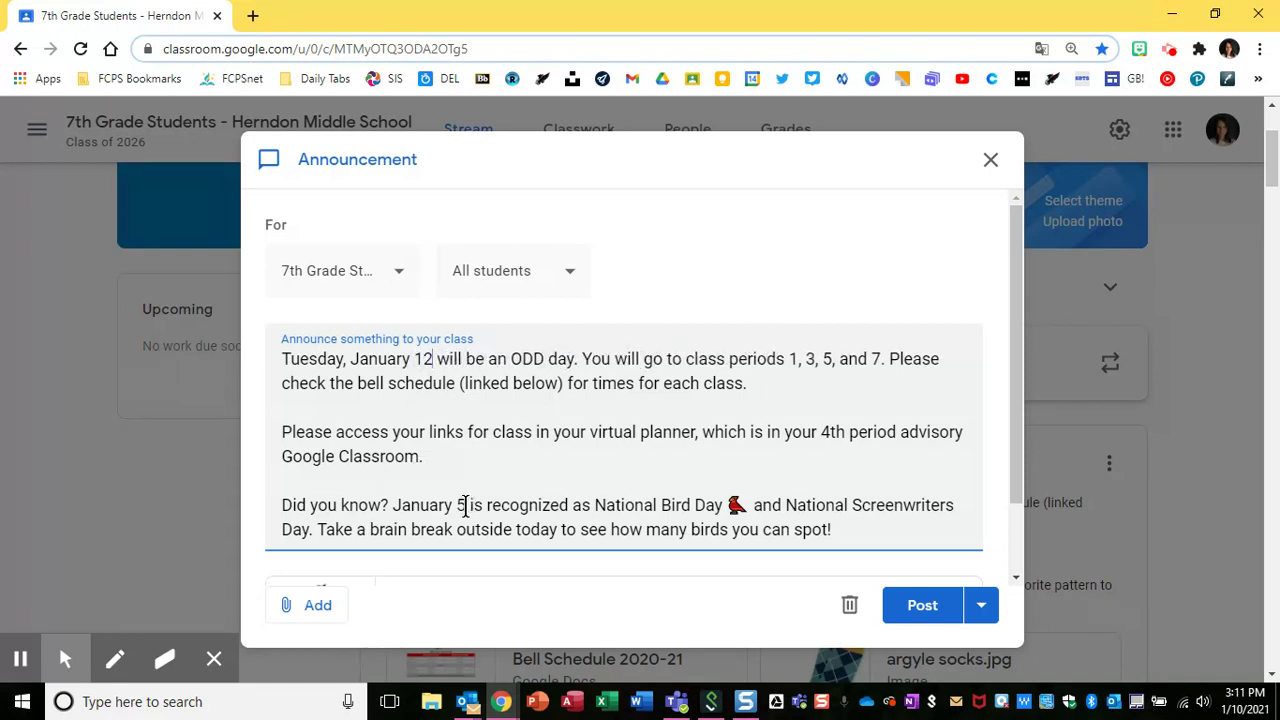
key("BackSpace")
type("12")
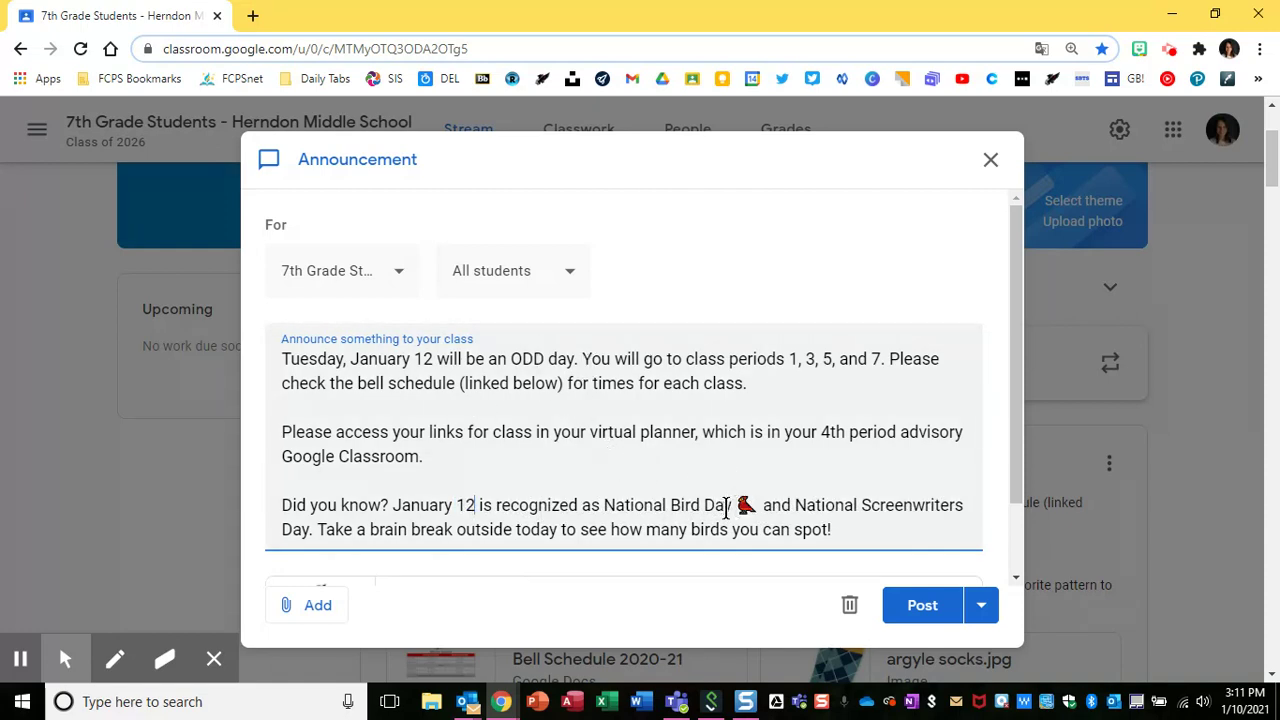
left_click_drag(593, 506, 608, 532)
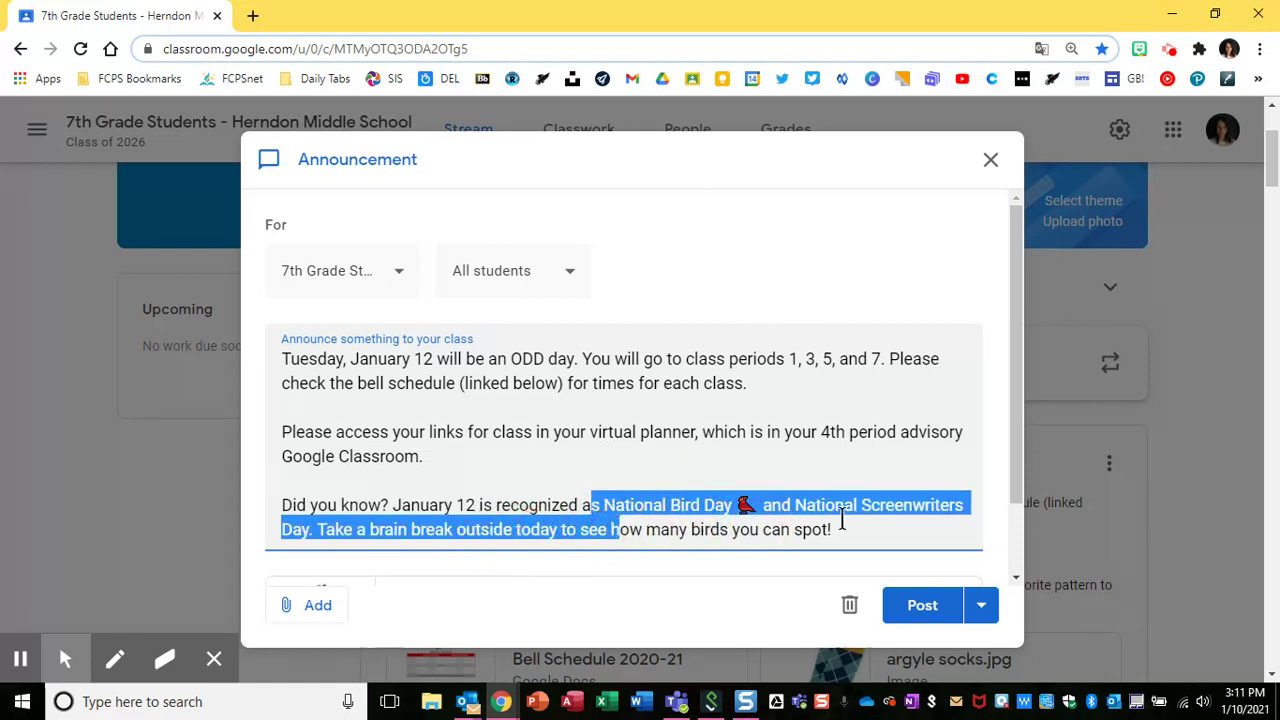
left_click(837, 523)
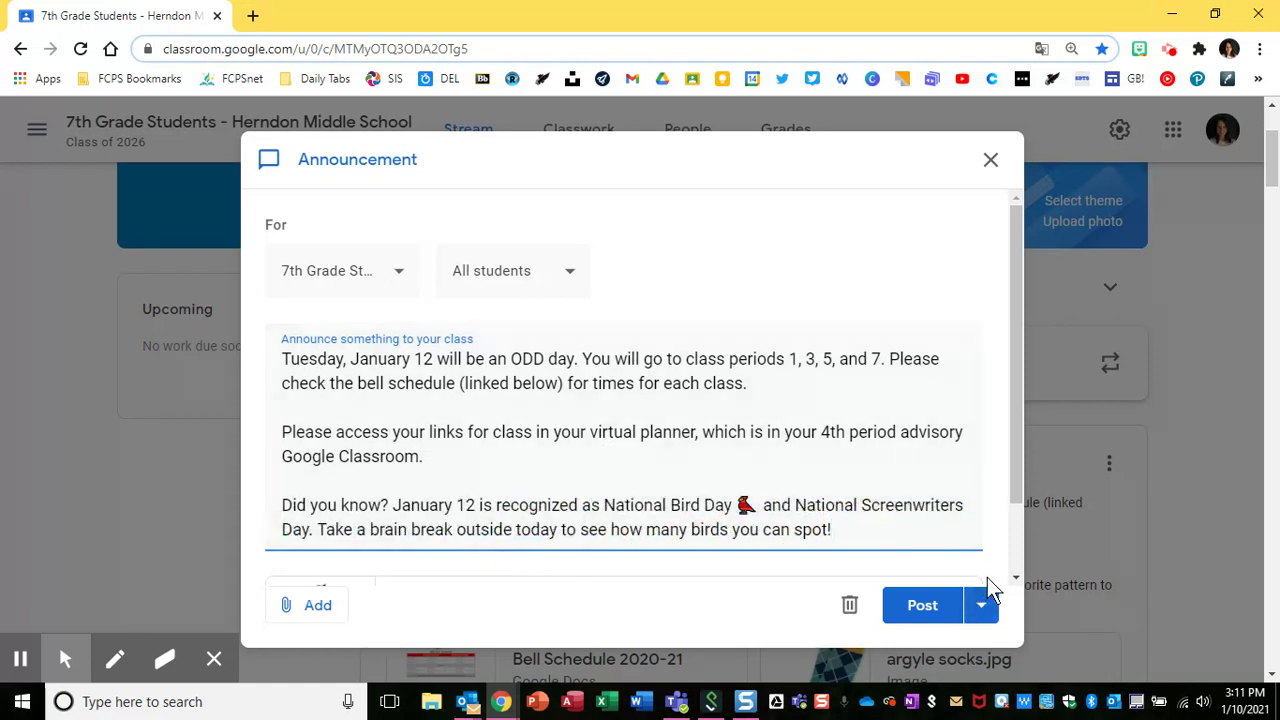
left_click(984, 612)
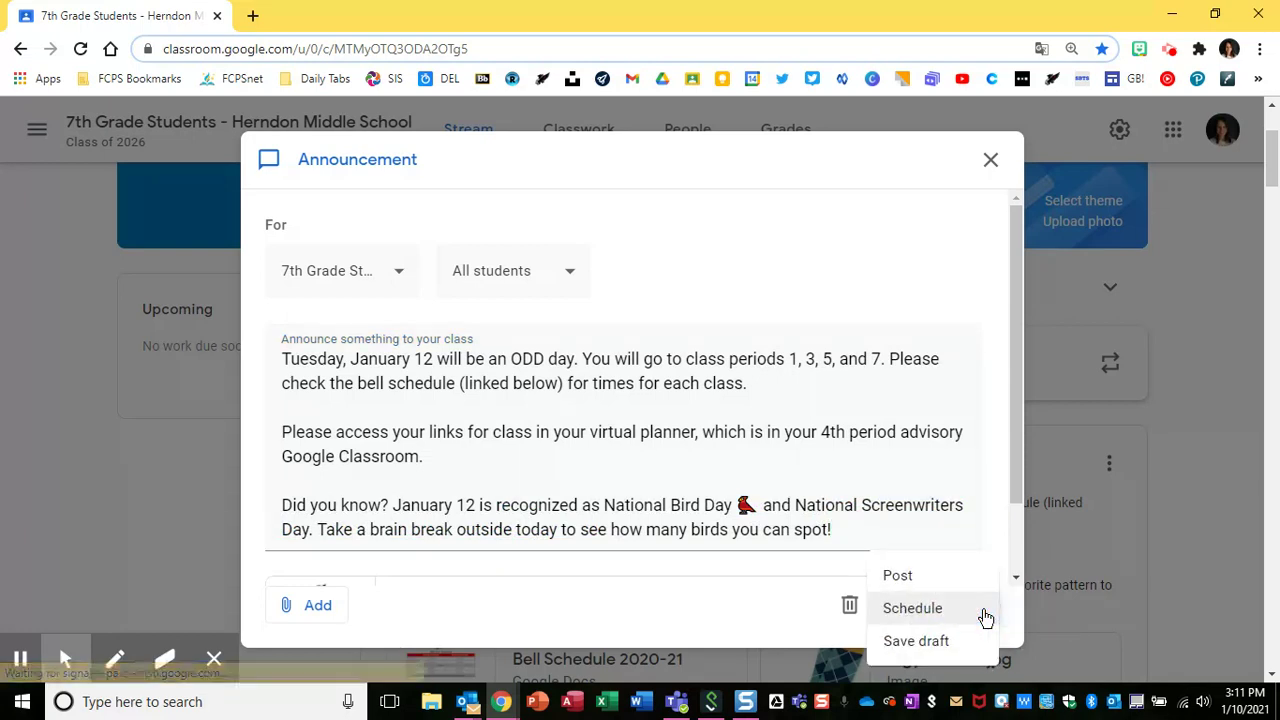
Begin scheduling for Jan 12 at 6:45 AM, then cancel the Schedule announcement dialog.
left_click(912, 608)
left_click(700, 362)
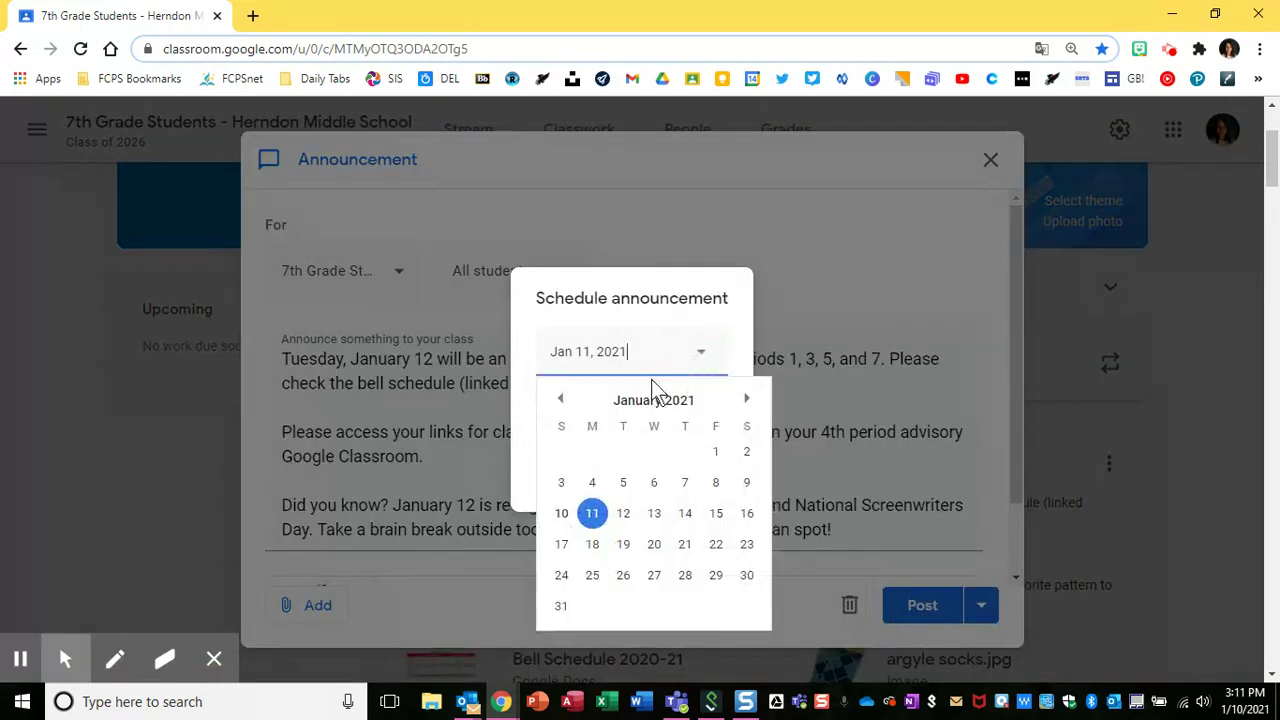
left_click(630, 520)
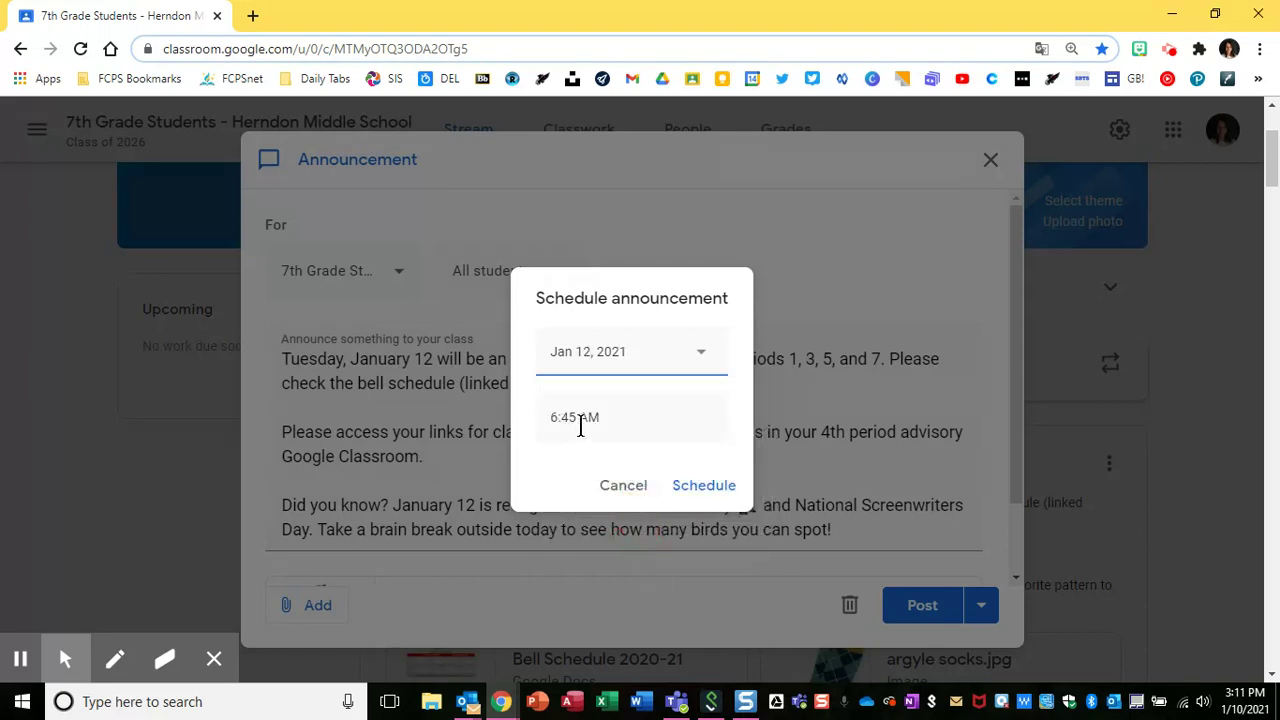
left_click(569, 418)
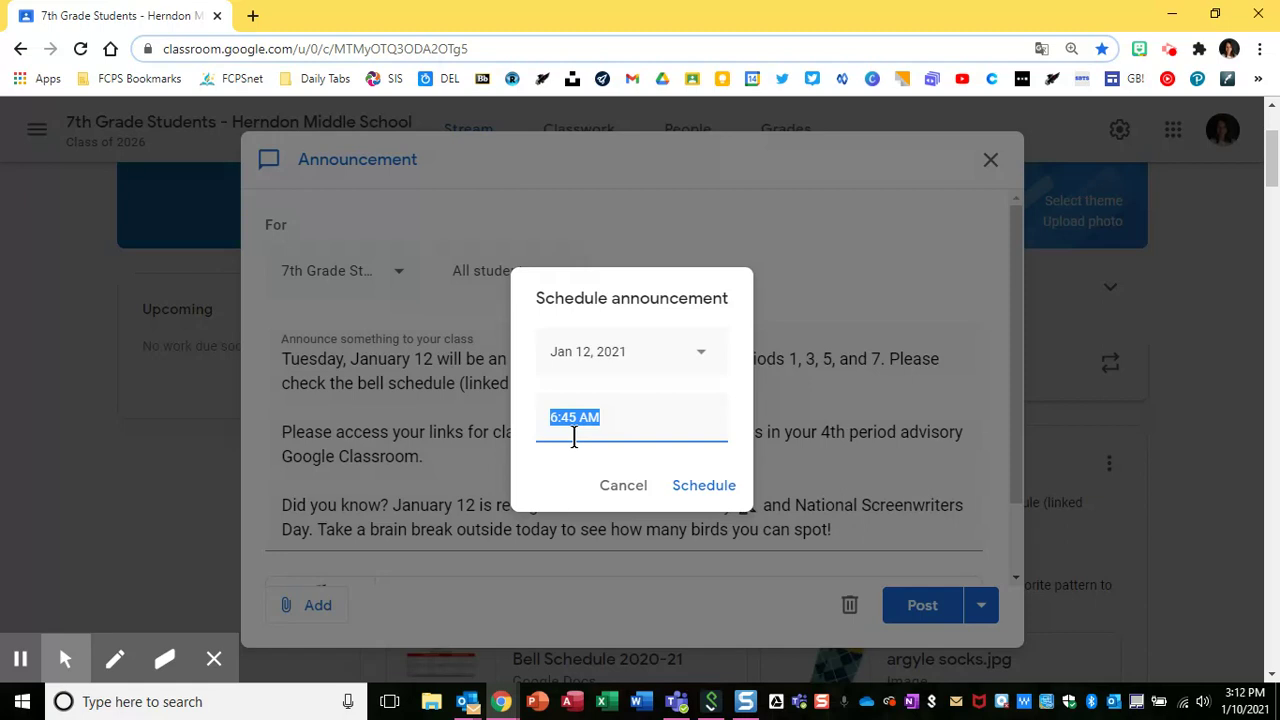
left_click(628, 485)
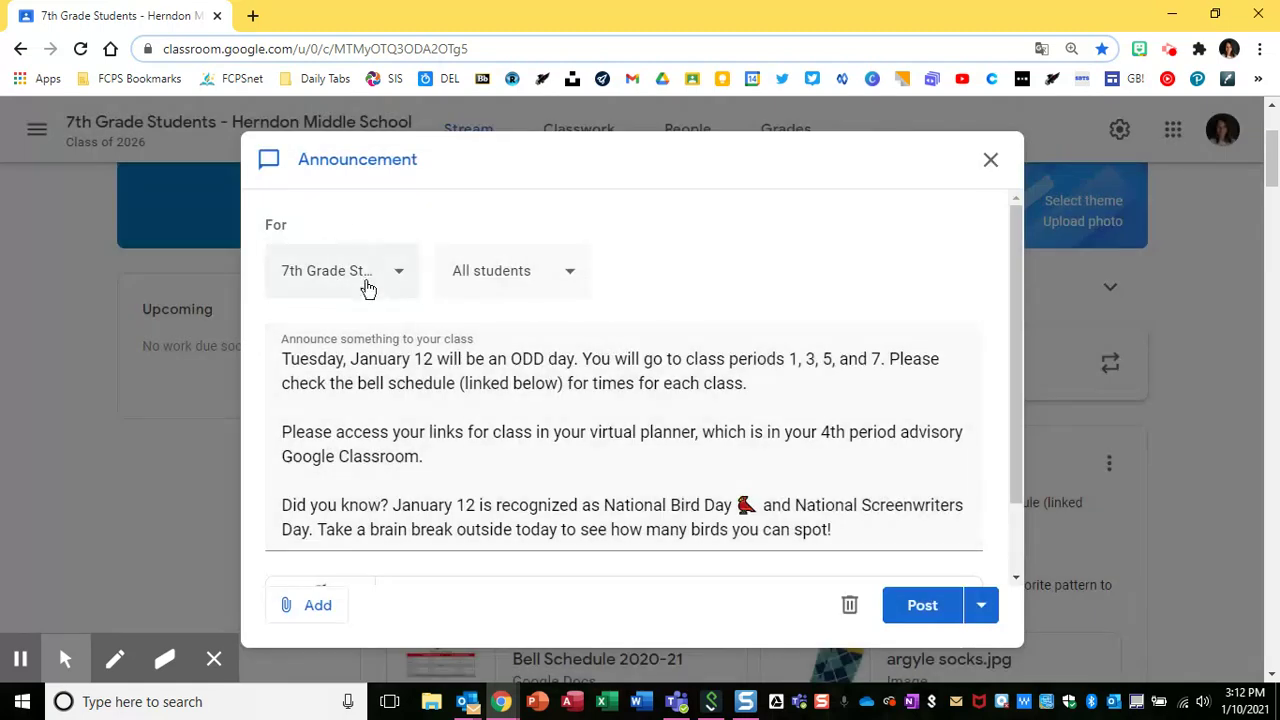
Add HMS Professional Learning, Science 7 CLT 2020-2021 and HMS New Staff Support as recipient classes.
left_click(373, 288)
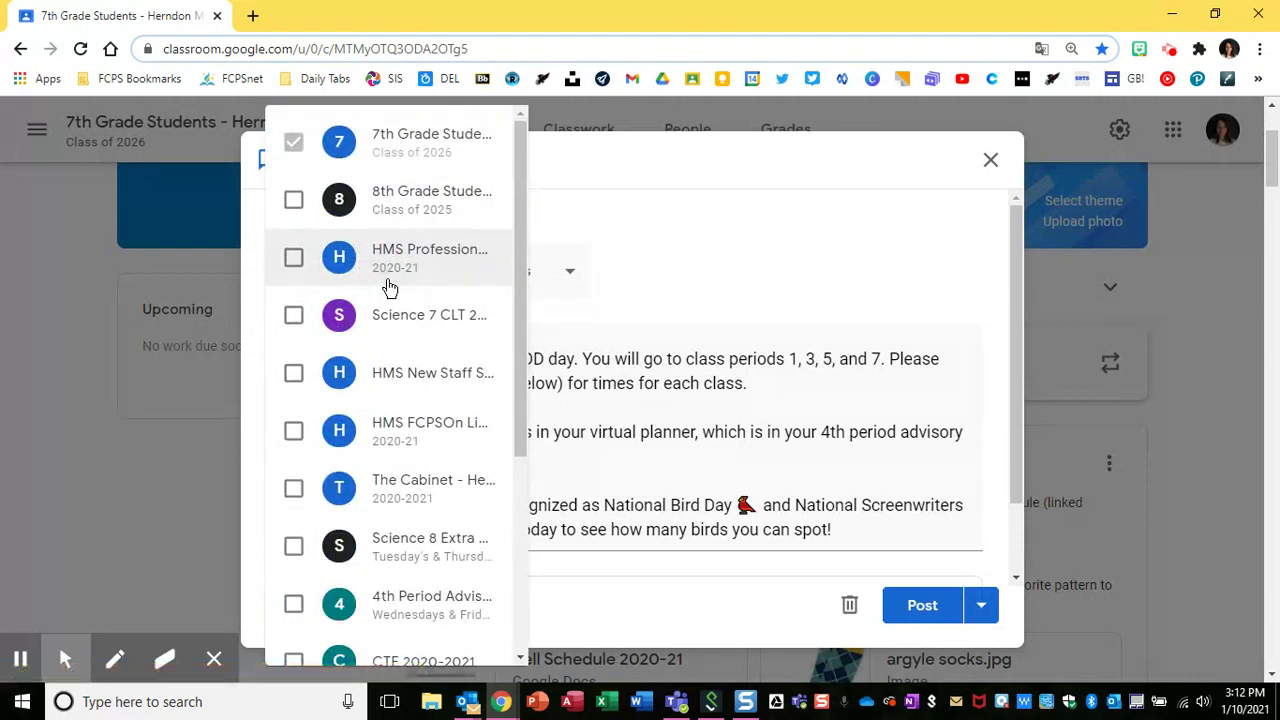
left_click(392, 268)
left_click(412, 314)
left_click(422, 372)
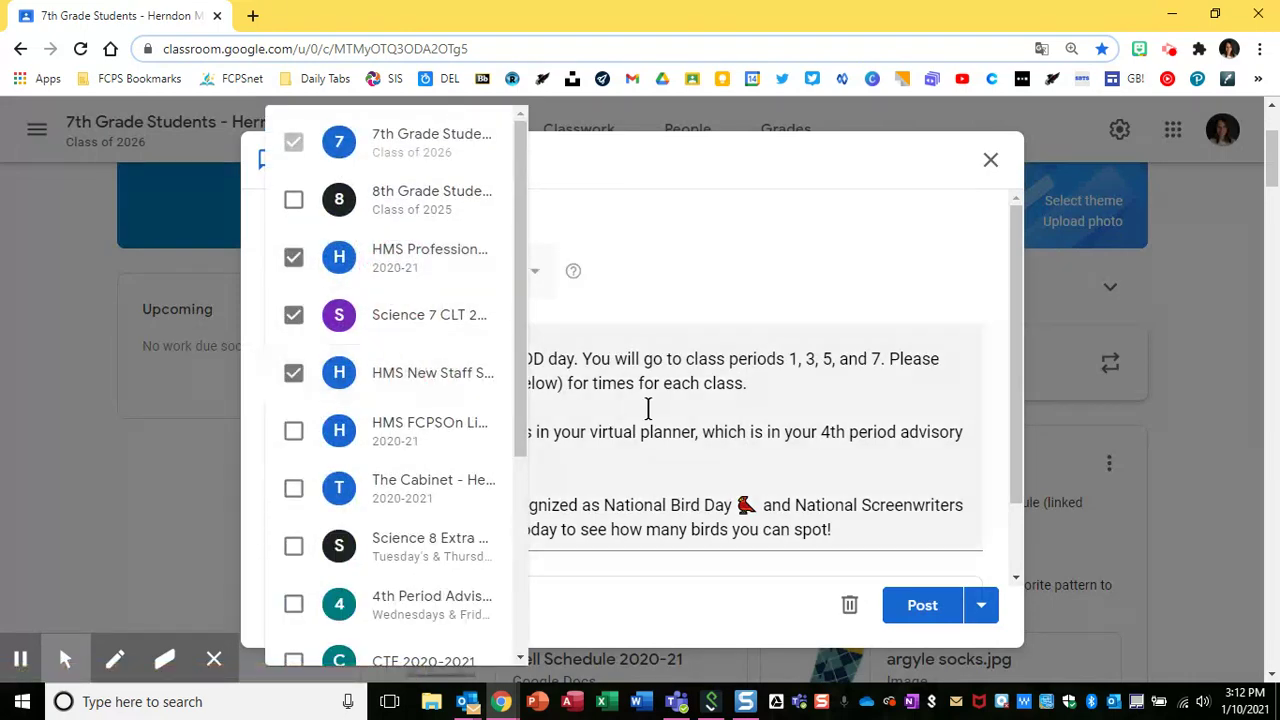
left_click(648, 408)
left_click(983, 605)
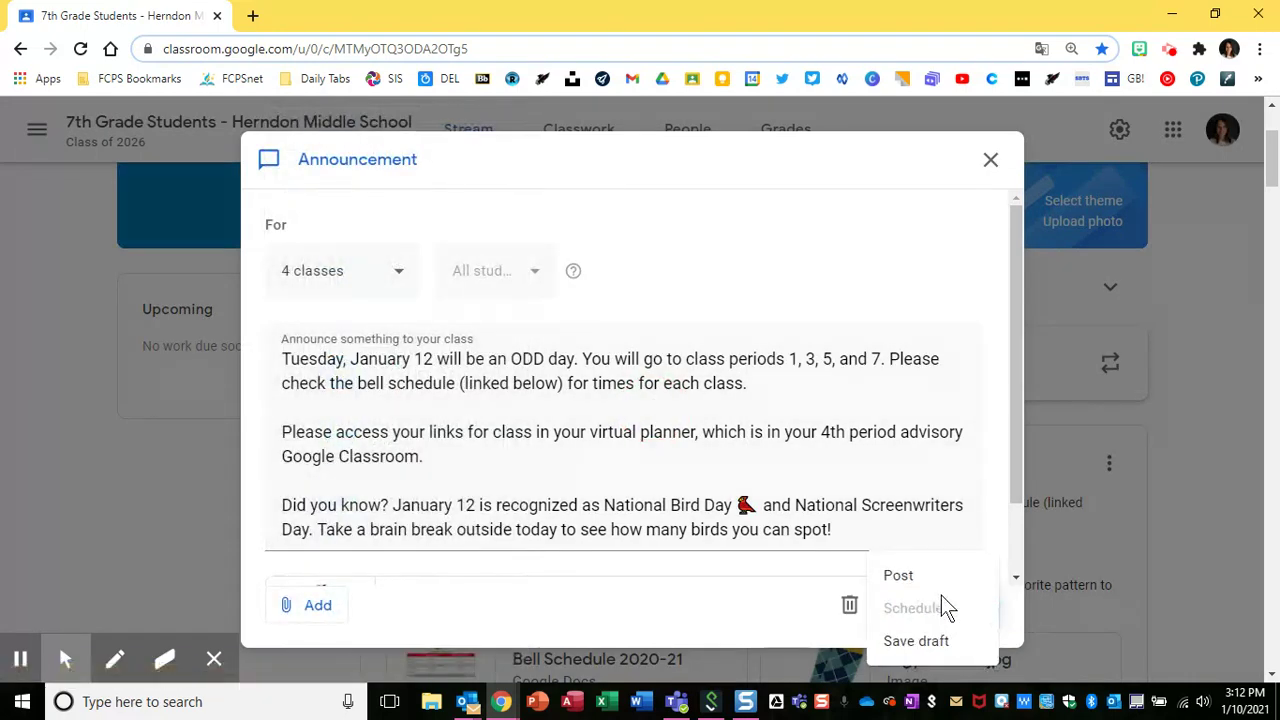
left_click(897, 505)
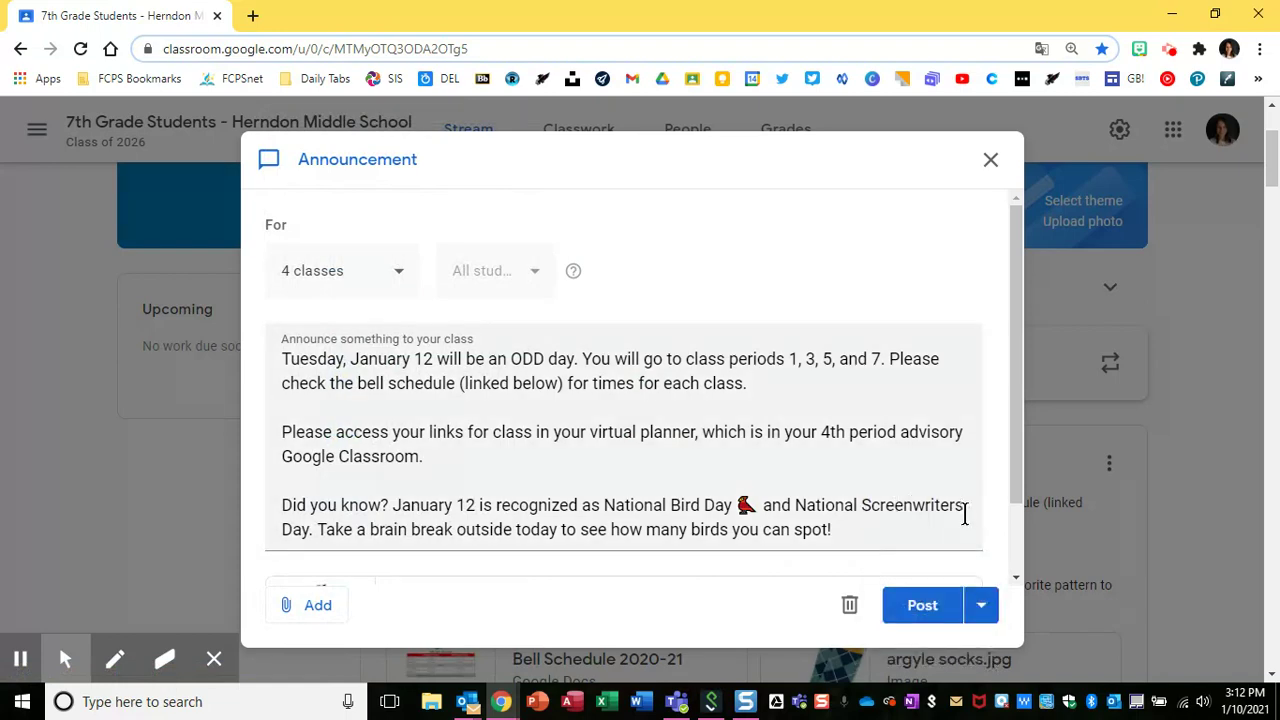
Remove those three extra classes so only 7th Grade Students remains.
left_click(363, 272)
left_click(396, 266)
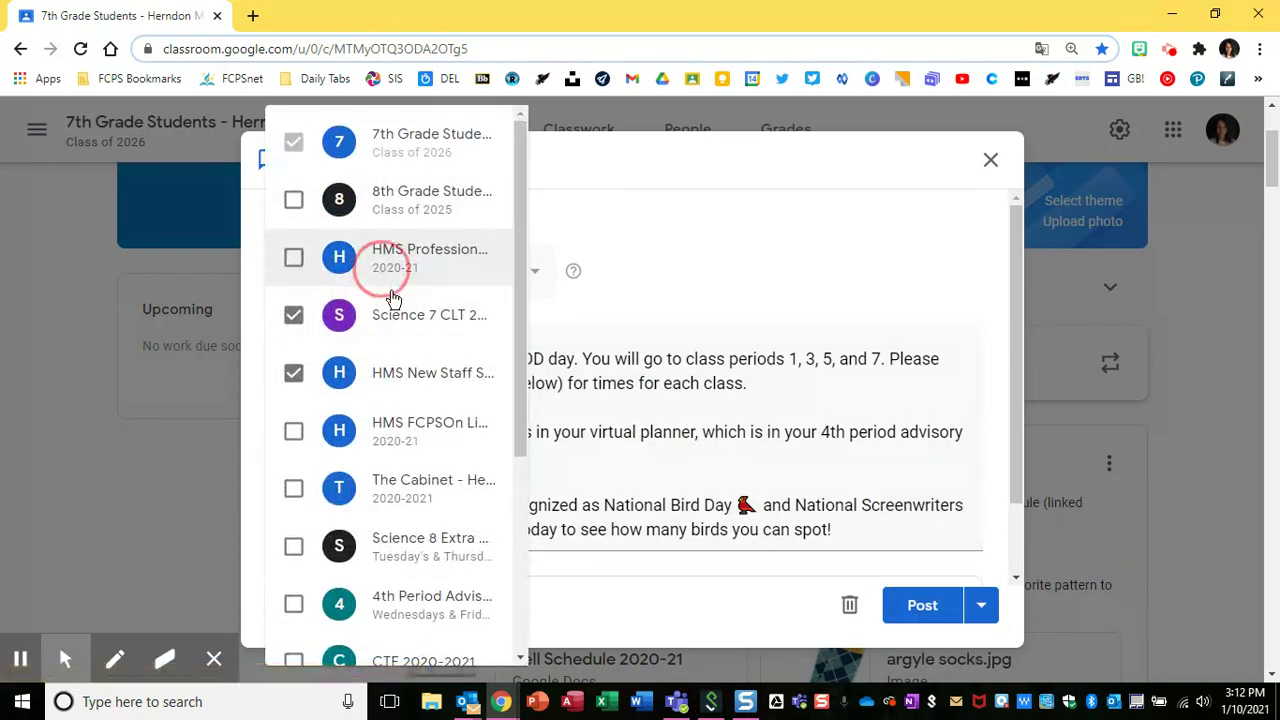
left_click(403, 316)
left_click(417, 365)
left_click(706, 417)
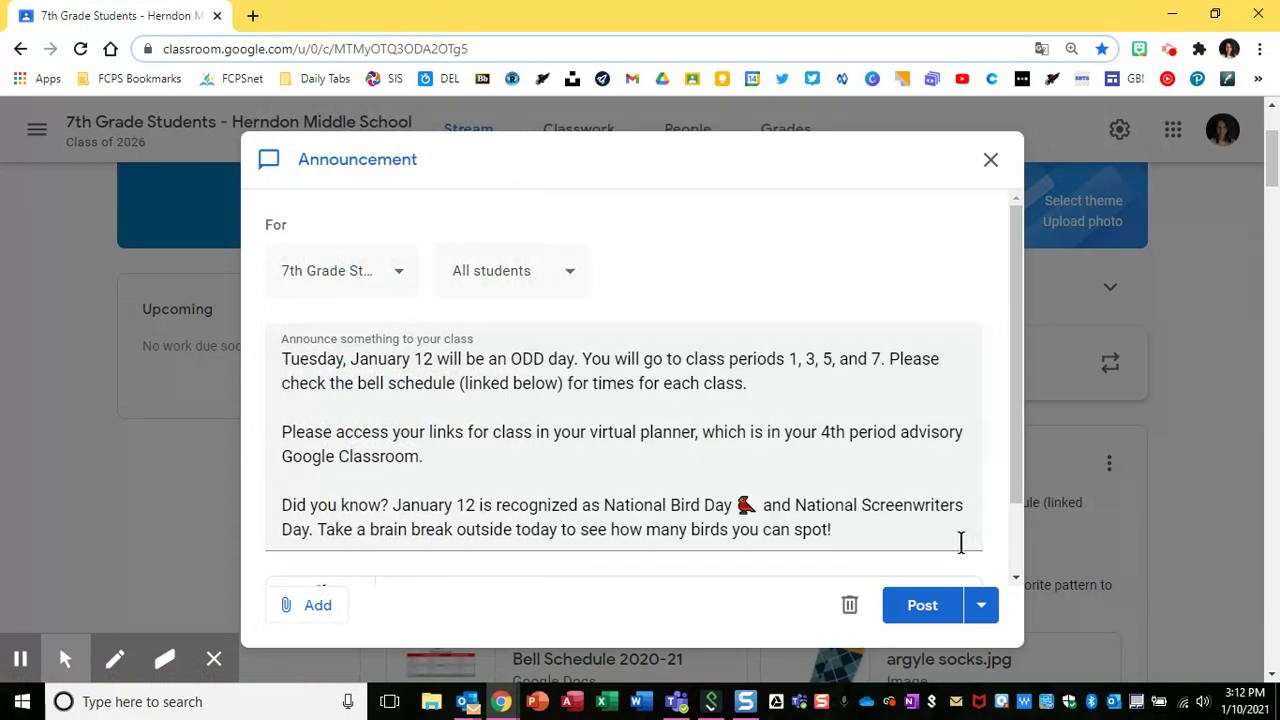
Schedule the announcement for tomorrow at 6:45 AM.
left_click(990, 612)
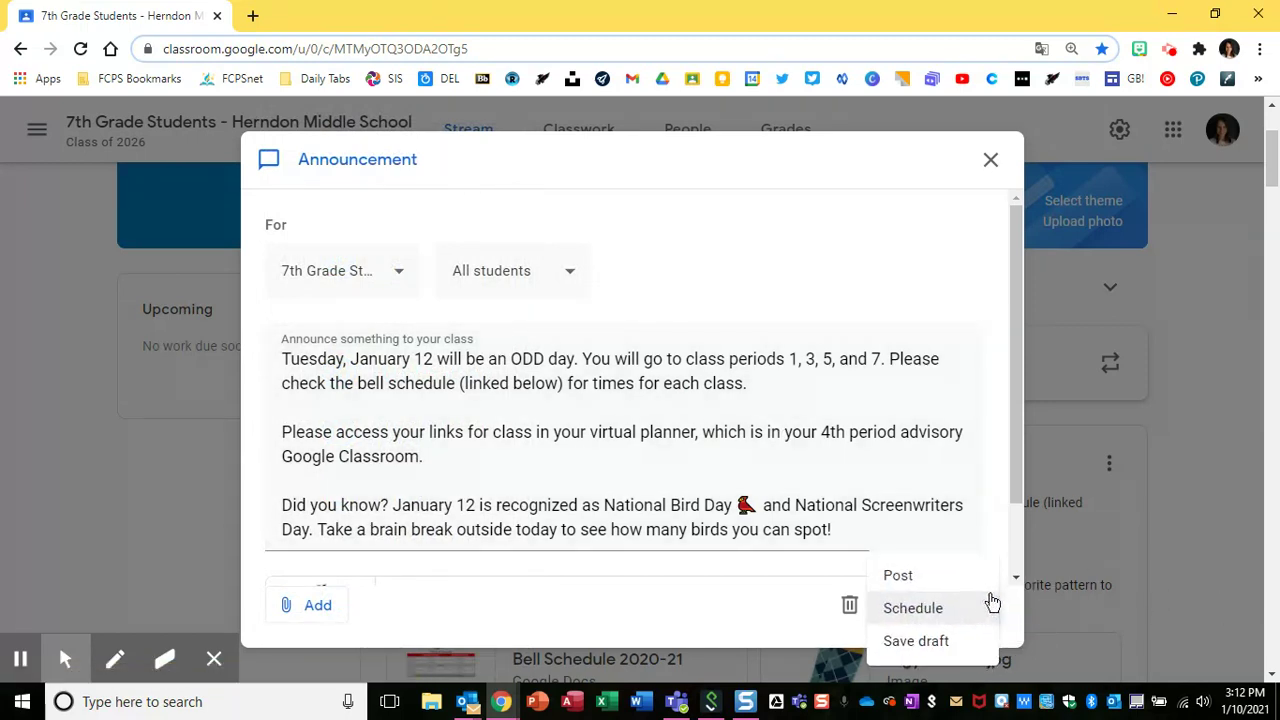
left_click(940, 609)
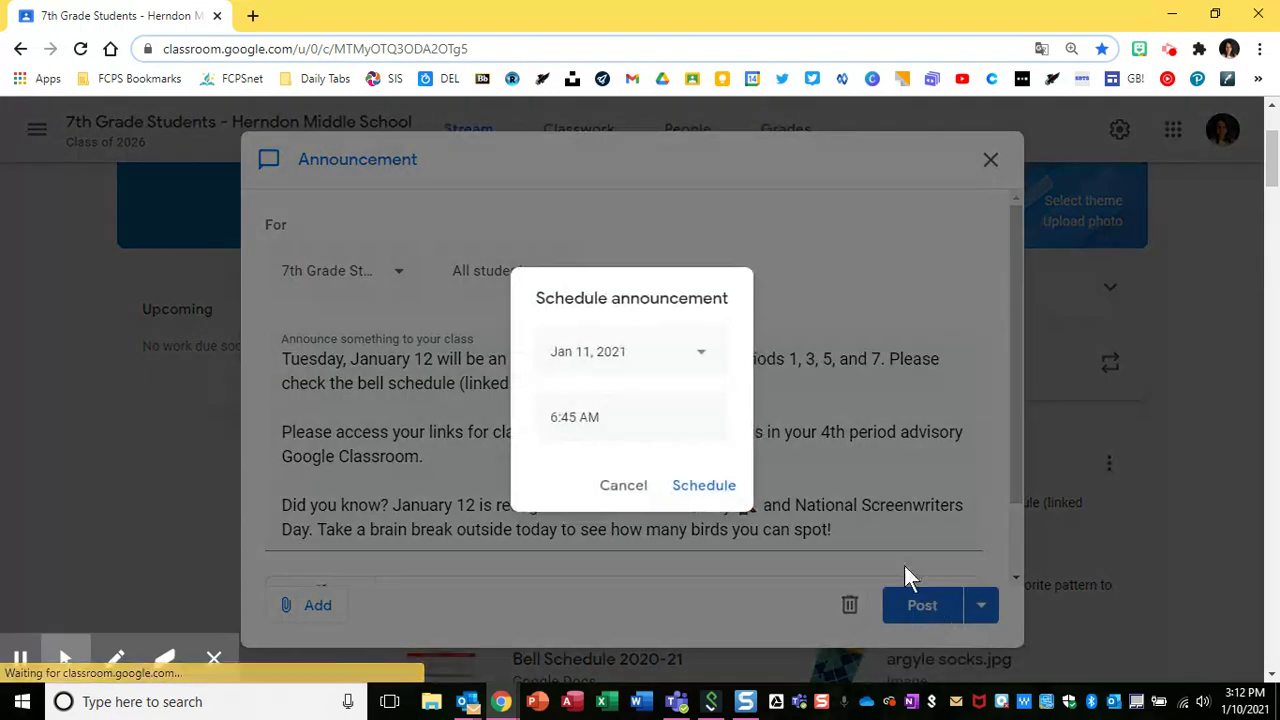
left_click(724, 487)
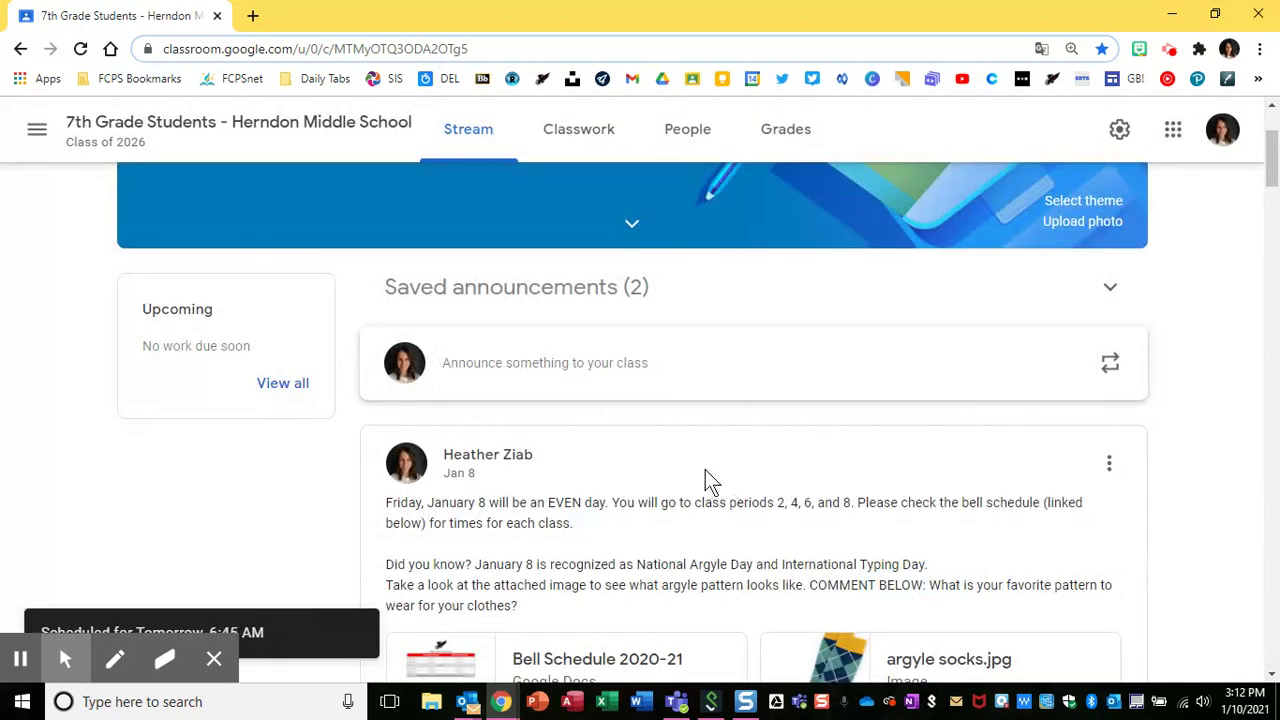
scroll(706, 472, "up", 2)
In 8th Grade Students, reuse the 7th Grade Tuesday, January 12 announcement.
left_click(37, 129)
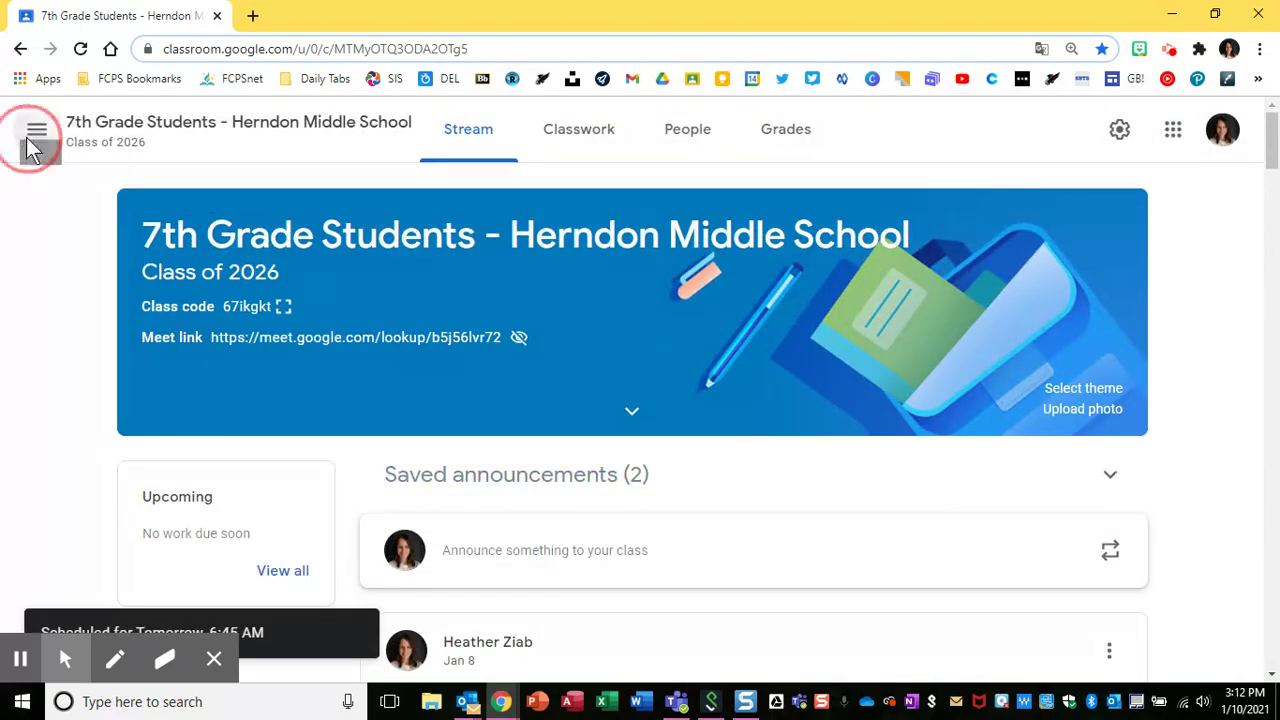
left_click(146, 434)
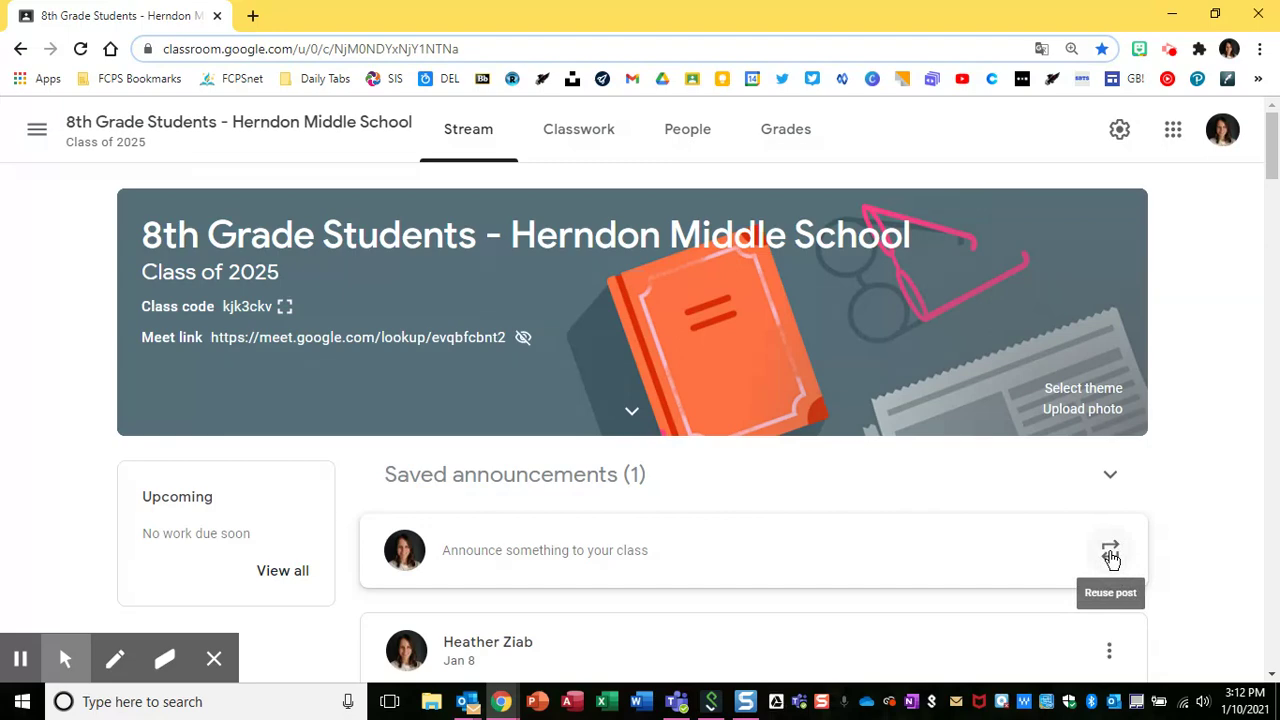
left_click(1110, 556)
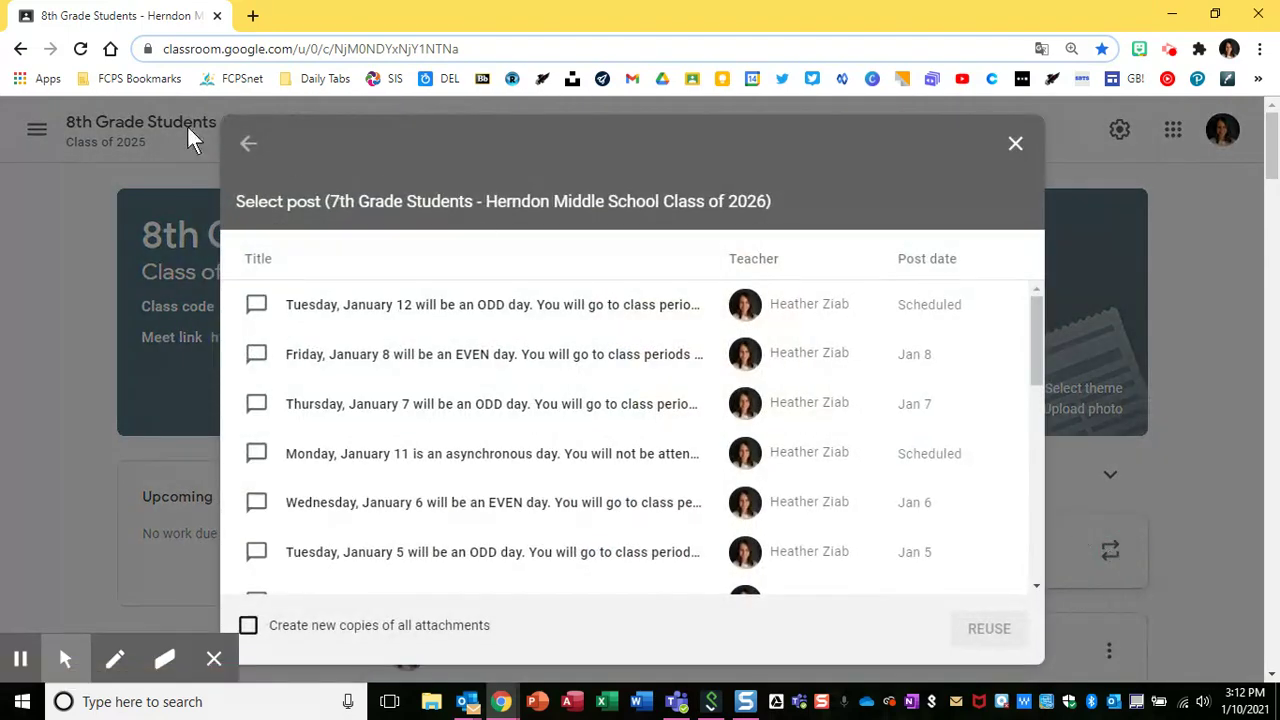
left_click(254, 150)
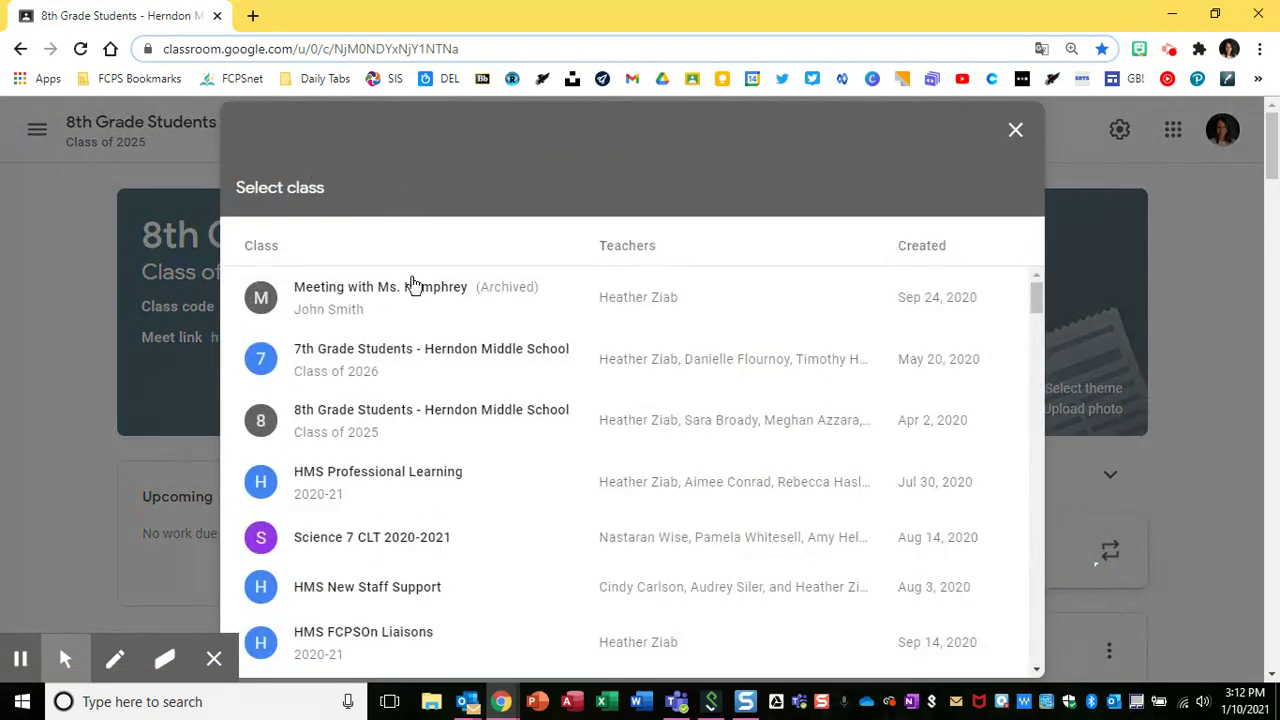
left_click(389, 369)
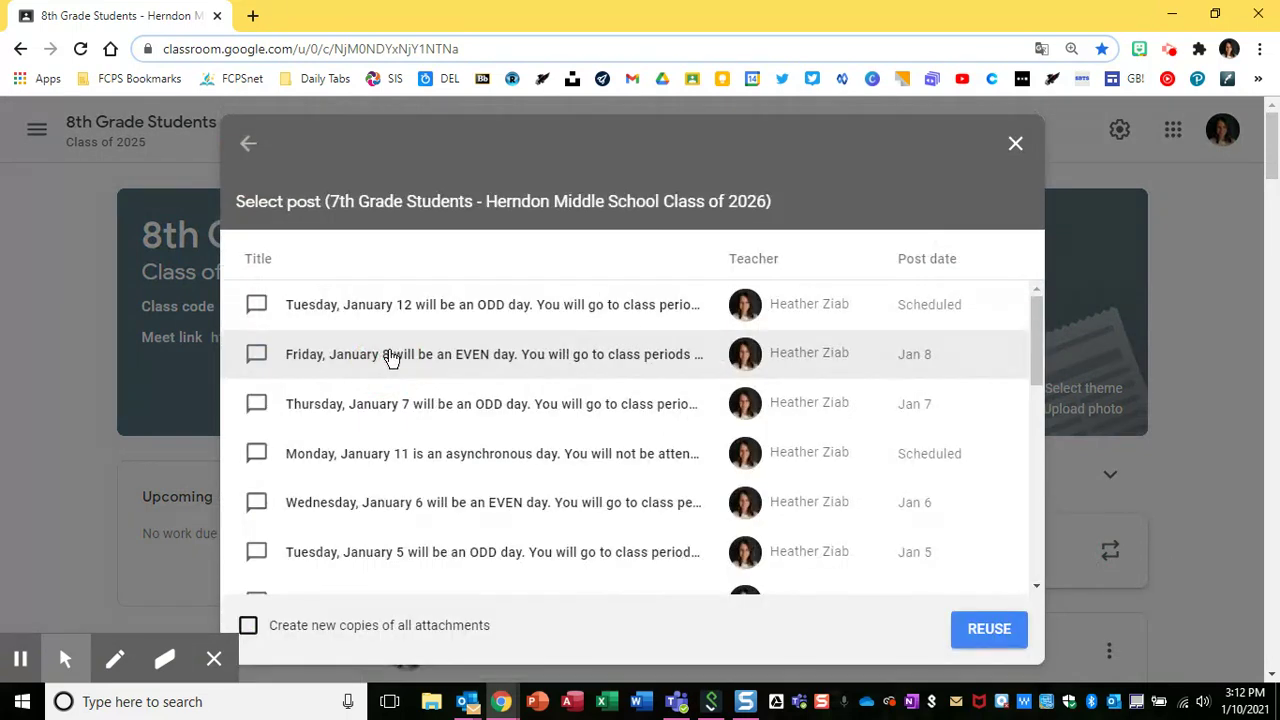
left_click(430, 310)
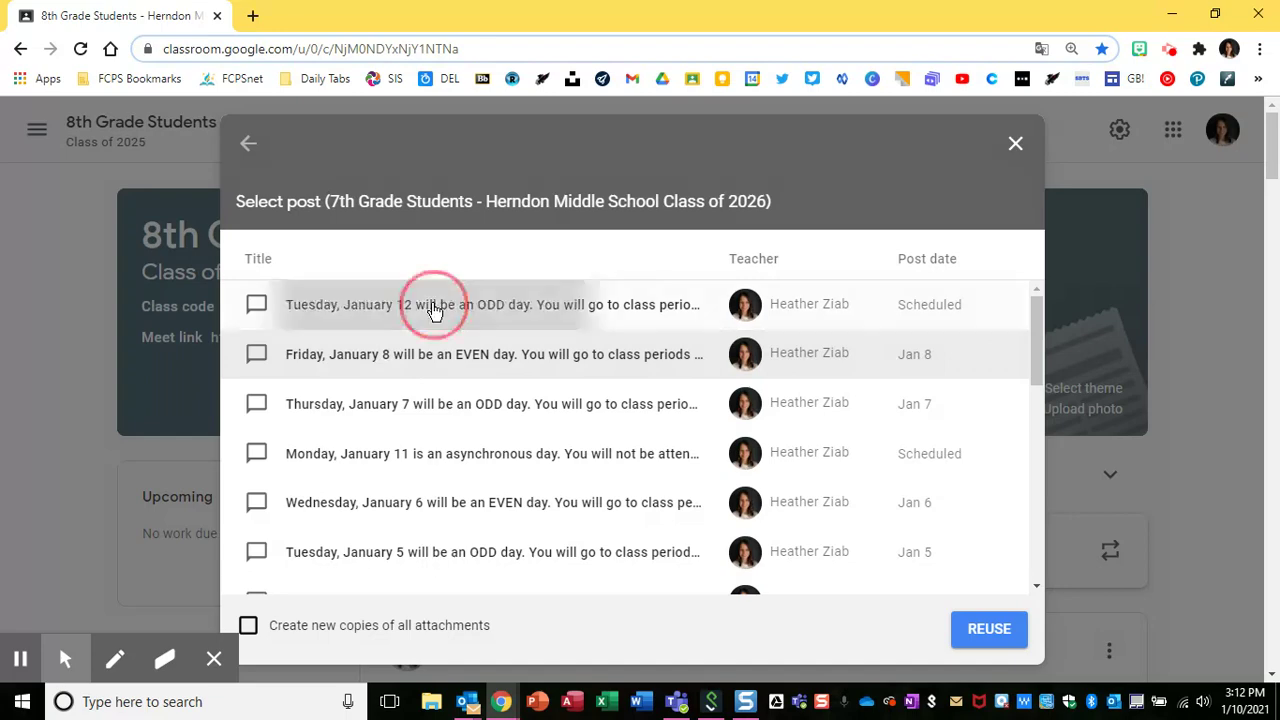
left_click(1020, 638)
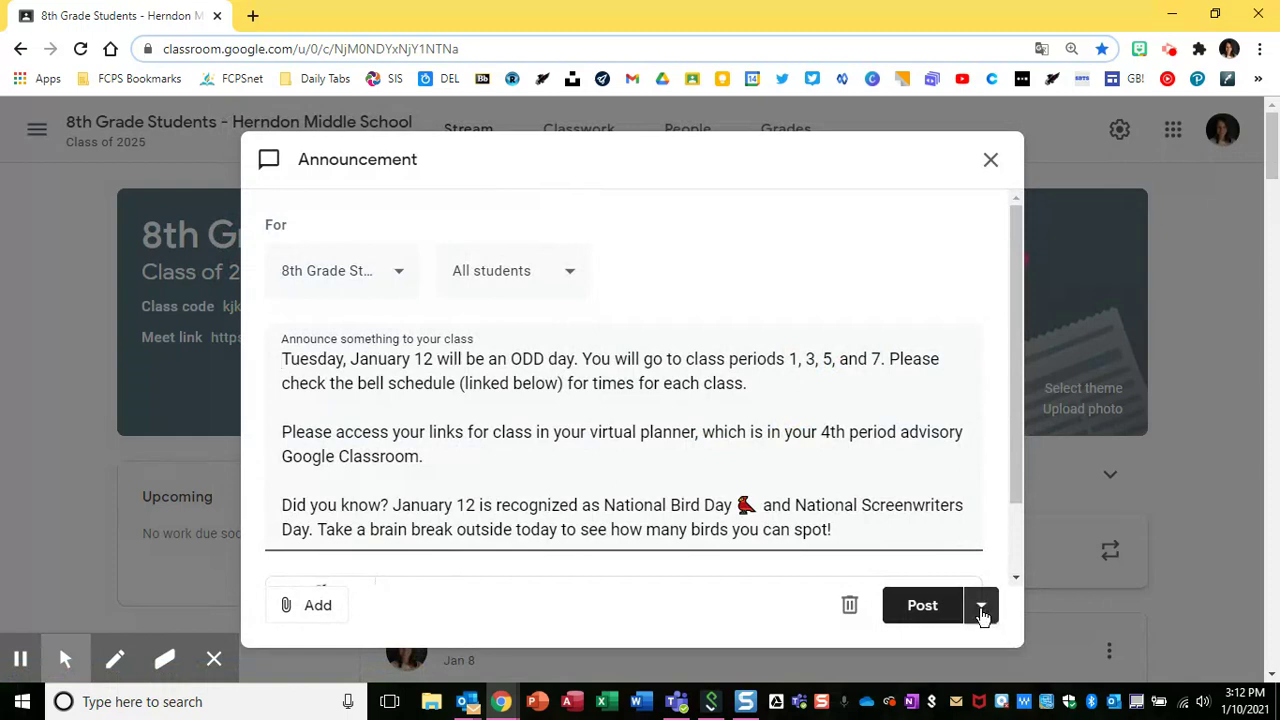
Schedule the 8th Grade draft, keeping Jan 11, 2021 at 6:45 AM.
left_click(981, 607)
left_click(950, 608)
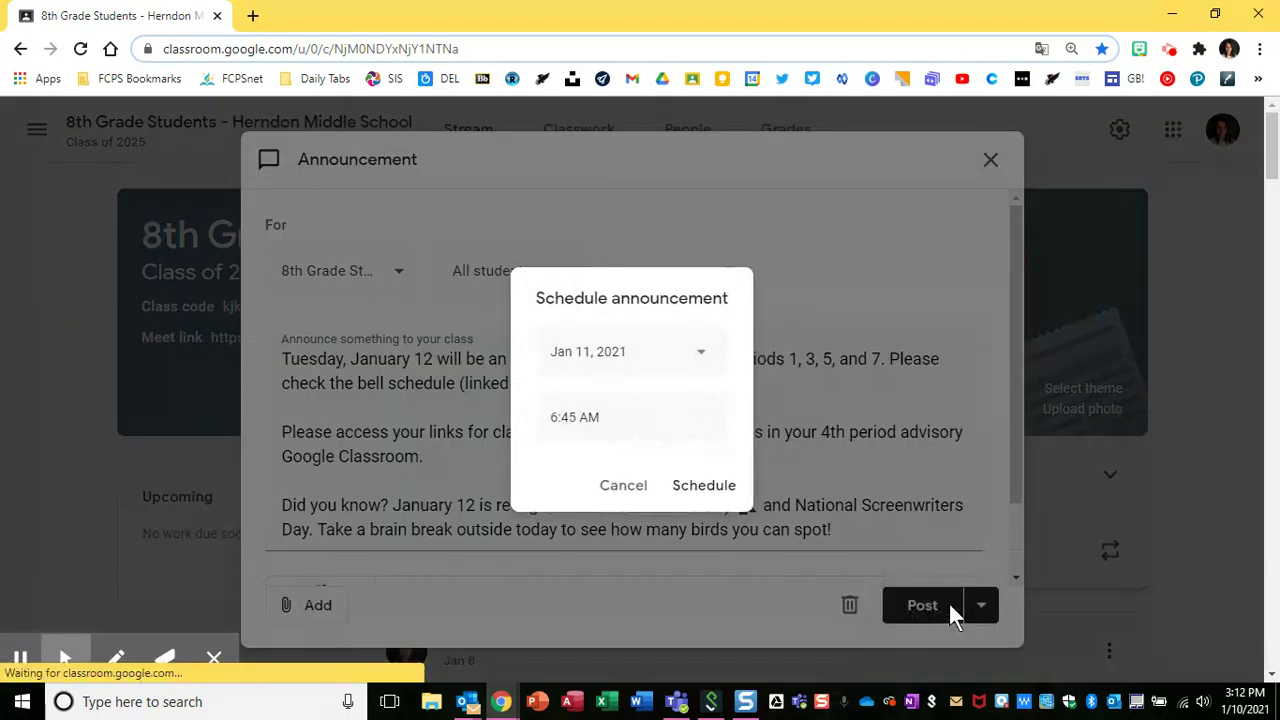
left_click(700, 488)
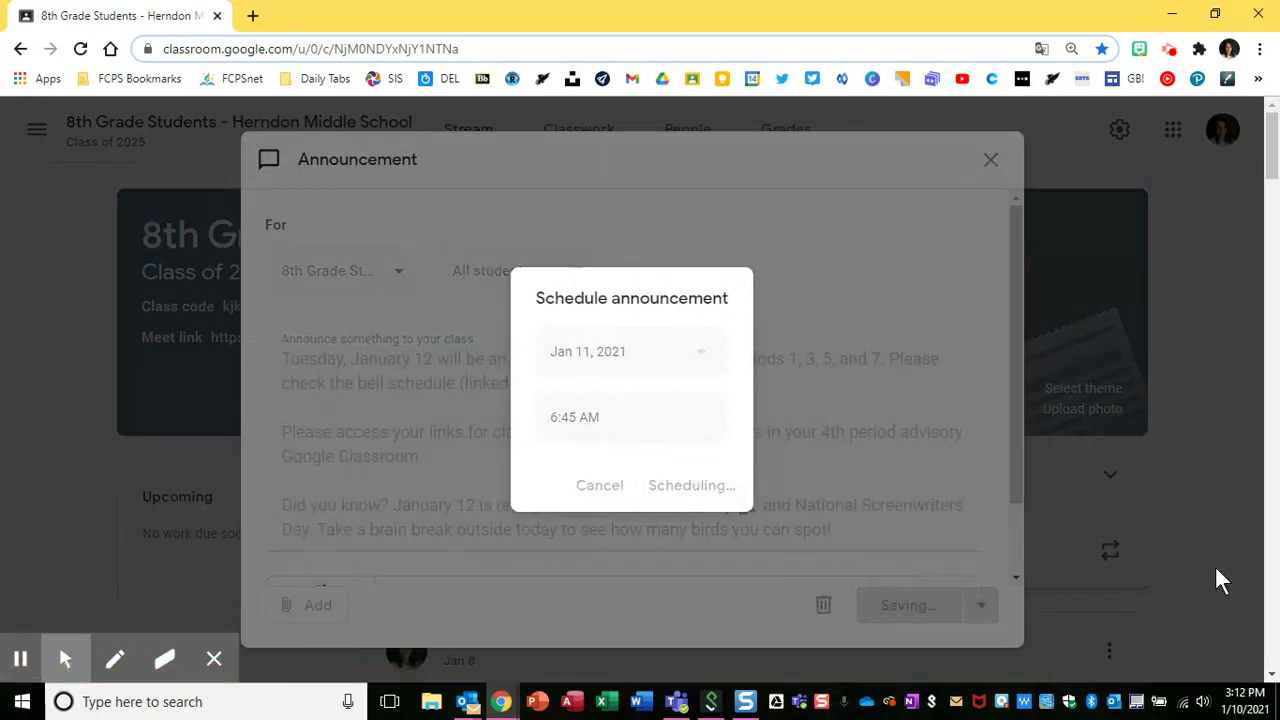